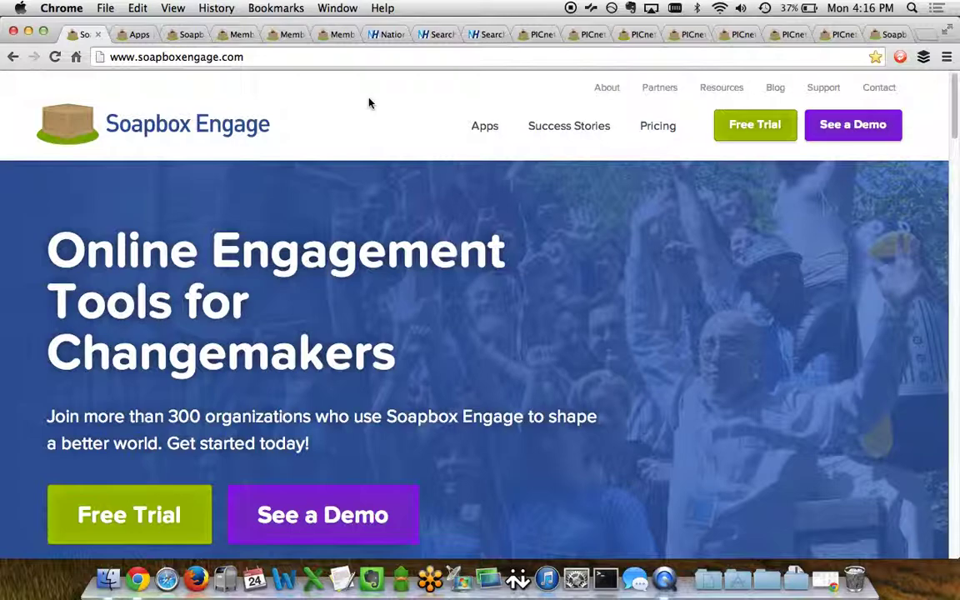
- View the Soapbox Engage Apps overview page and look over the Directories app page
{"action": "left_click", "coordinate": [129, 35]}
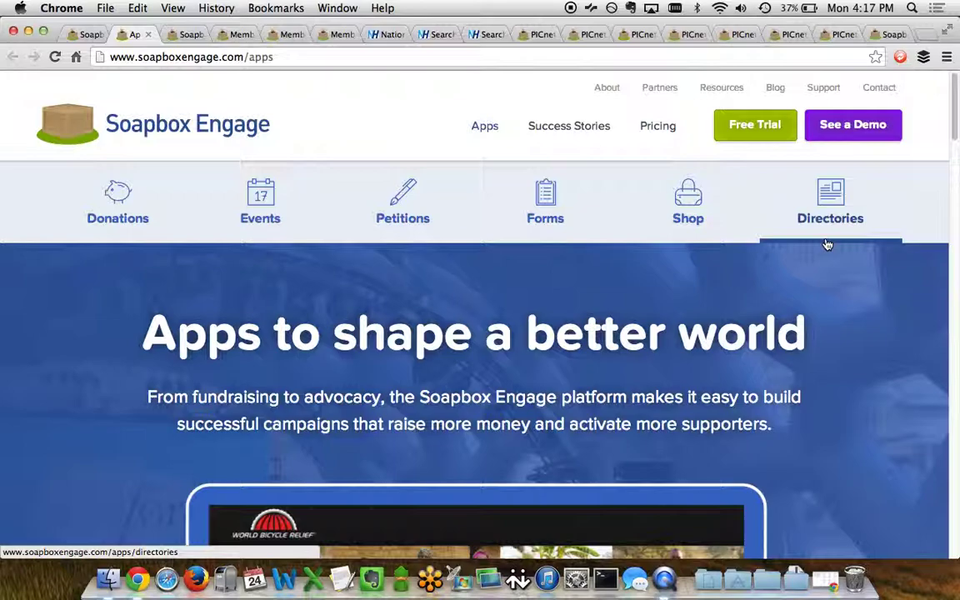
{"action": "left_click", "coordinate": [181, 35]}
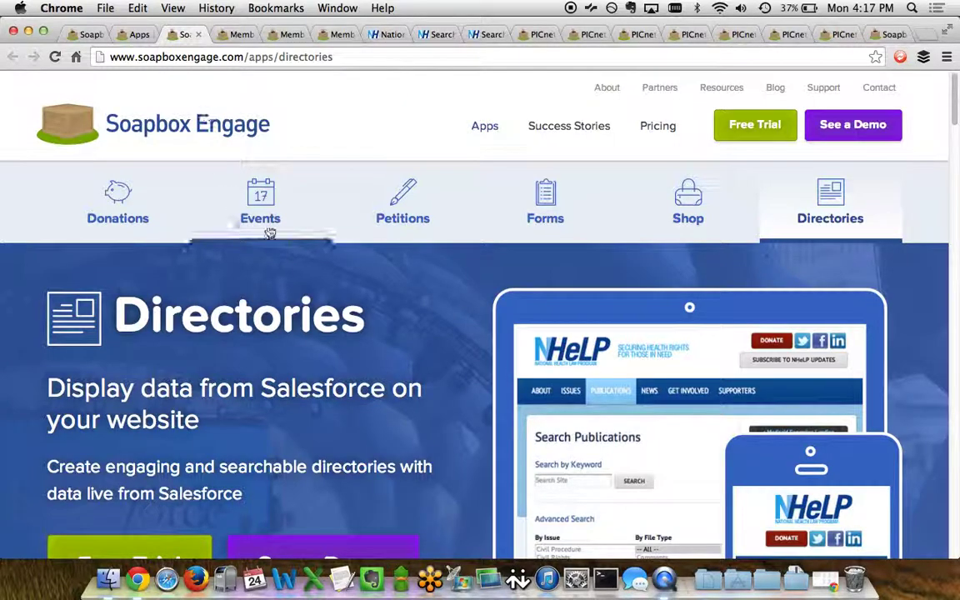
{"action": "scroll", "coordinate": [320, 294], "scroll_direction": "down", "scroll_amount": 5}
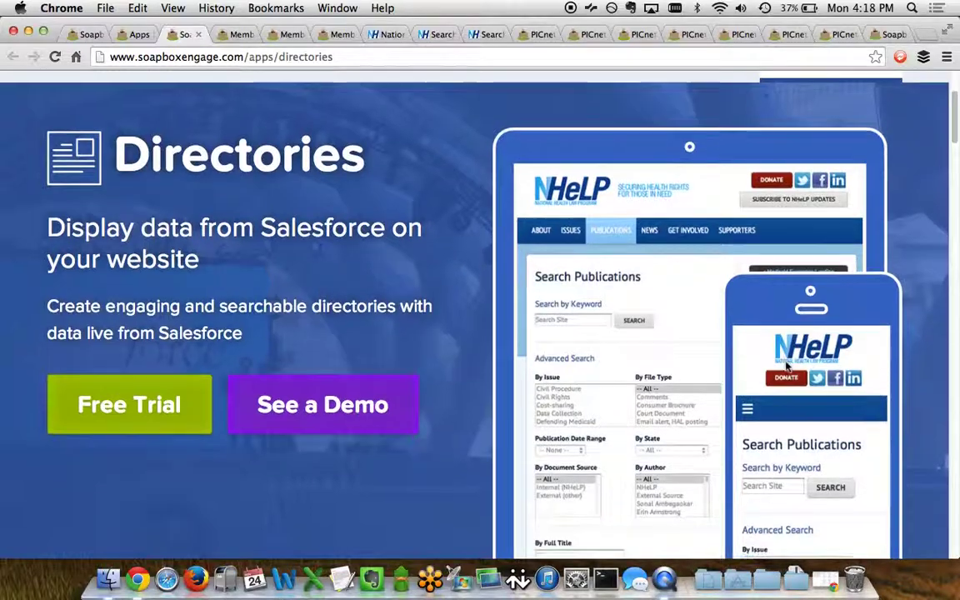
{"action": "scroll", "coordinate": [786, 365], "scroll_direction": "down", "scroll_amount": 2}
{"action": "scroll", "coordinate": [785, 364], "scroll_direction": "up", "scroll_amount": 5}
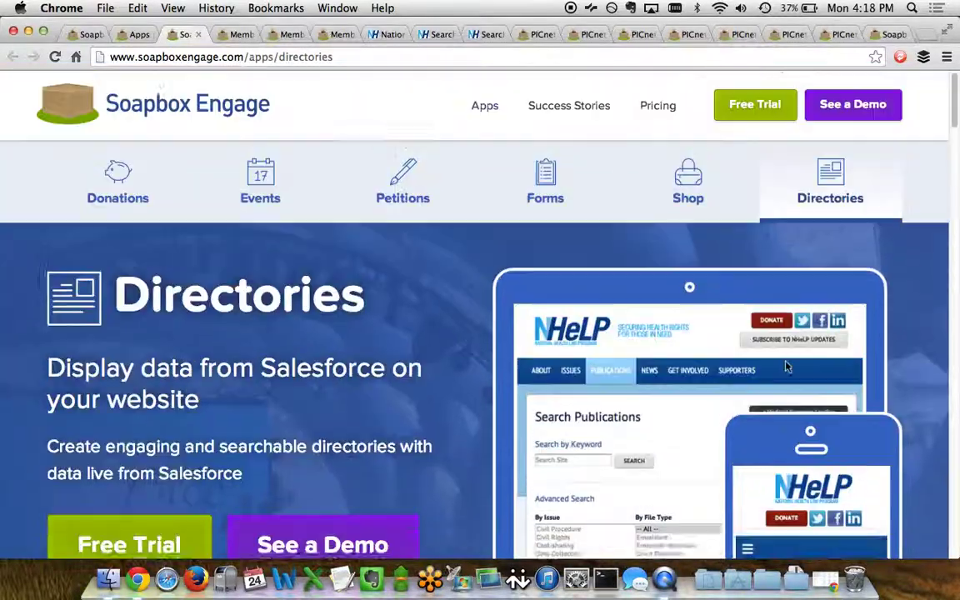
- Examine the sample Member Directory's search form and its results page, expanding the search form above the found member
{"action": "left_click", "coordinate": [230, 34]}
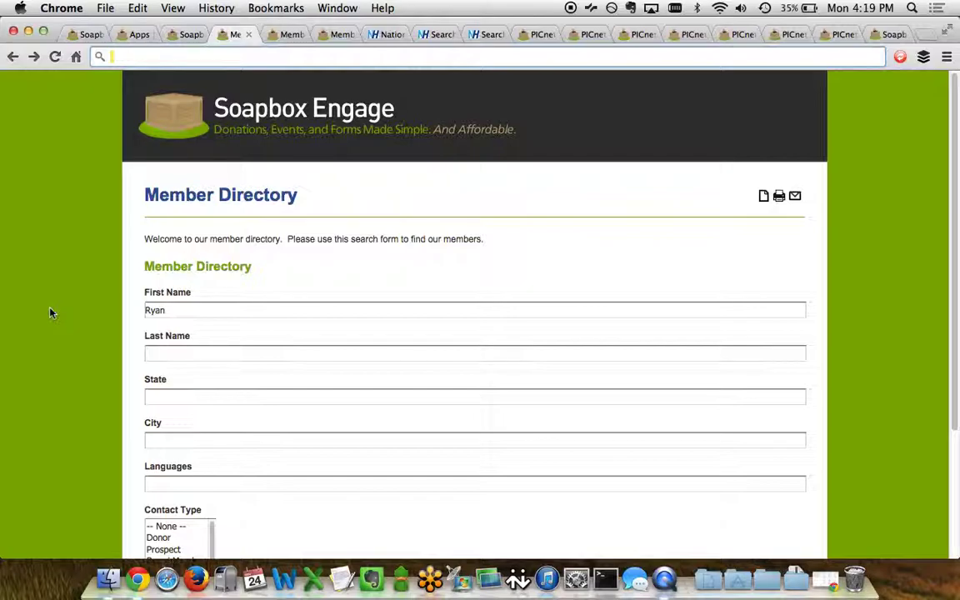
{"action": "scroll", "coordinate": [50, 312], "scroll_direction": "down", "scroll_amount": 3}
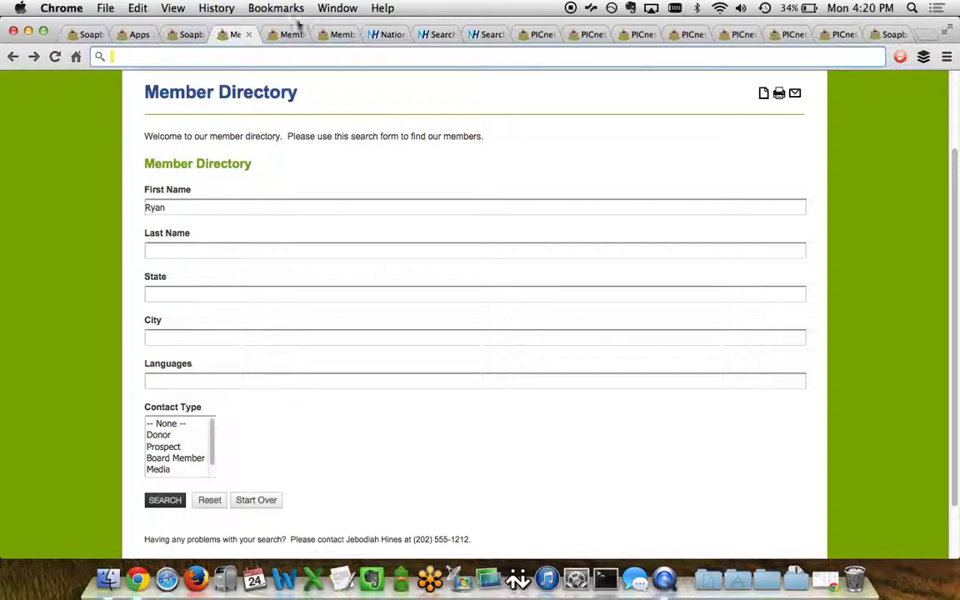
{"action": "left_click", "coordinate": [280, 35]}
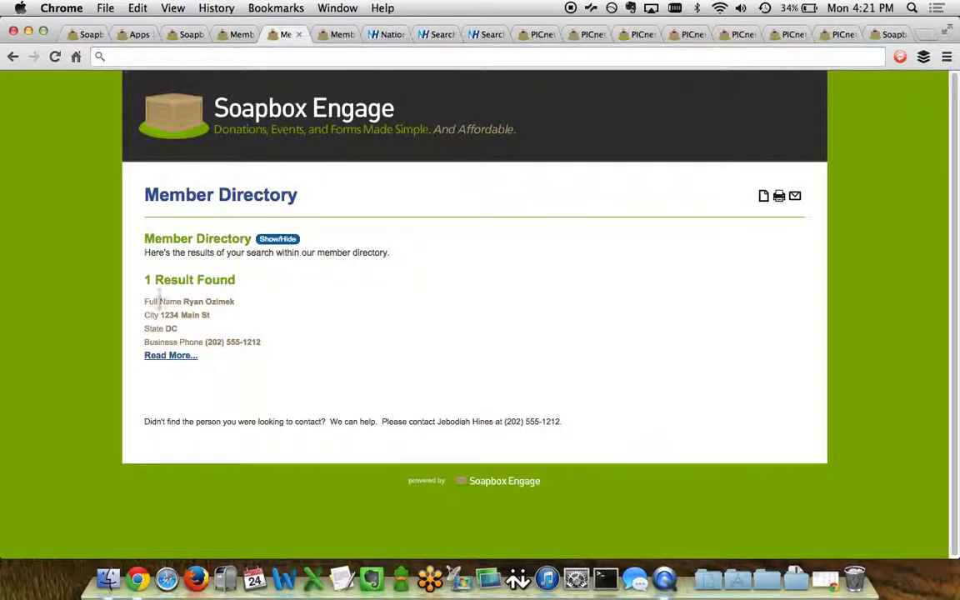
{"action": "left_click_drag", "start_coordinate": [145, 315], "coordinate": [212, 317]}
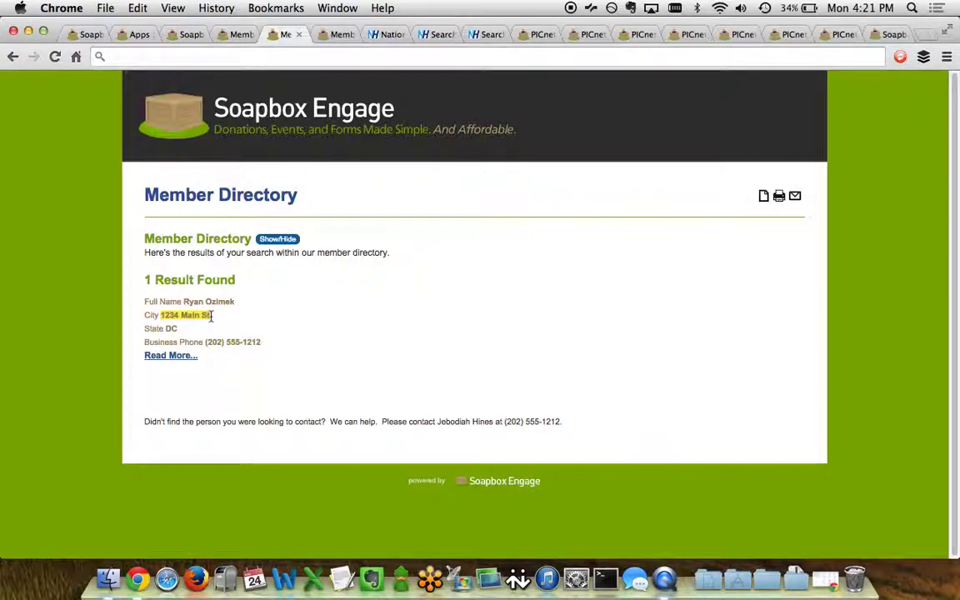
{"action": "double_click", "coordinate": [171, 329]}
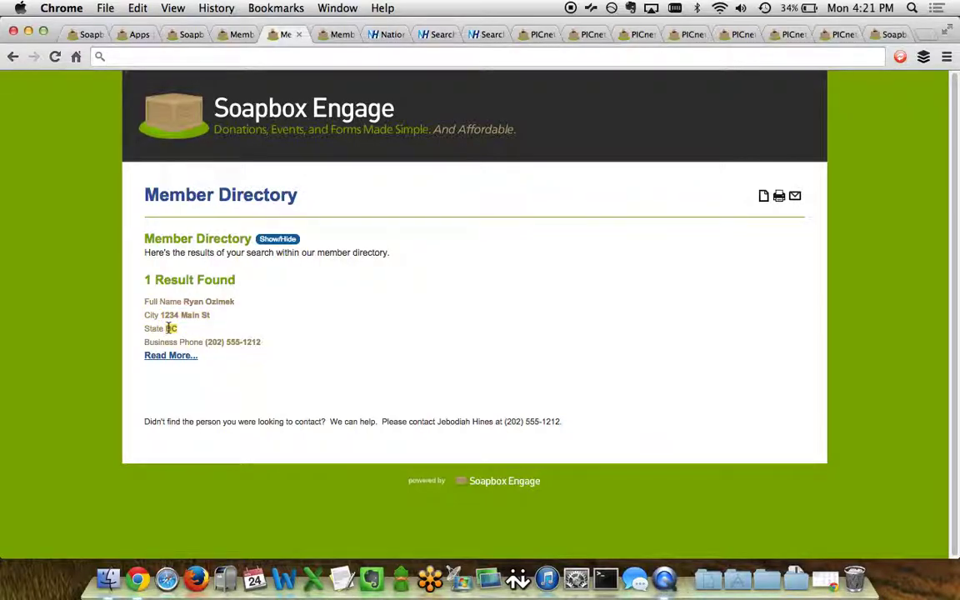
{"action": "left_click", "coordinate": [280, 240]}
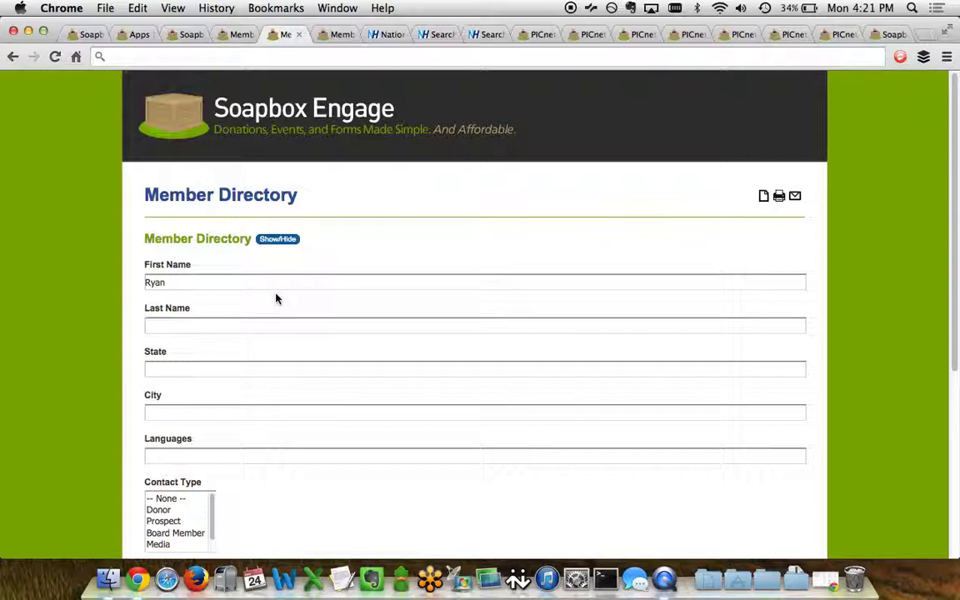
{"action": "scroll", "coordinate": [274, 297], "scroll_direction": "down", "scroll_amount": 5}
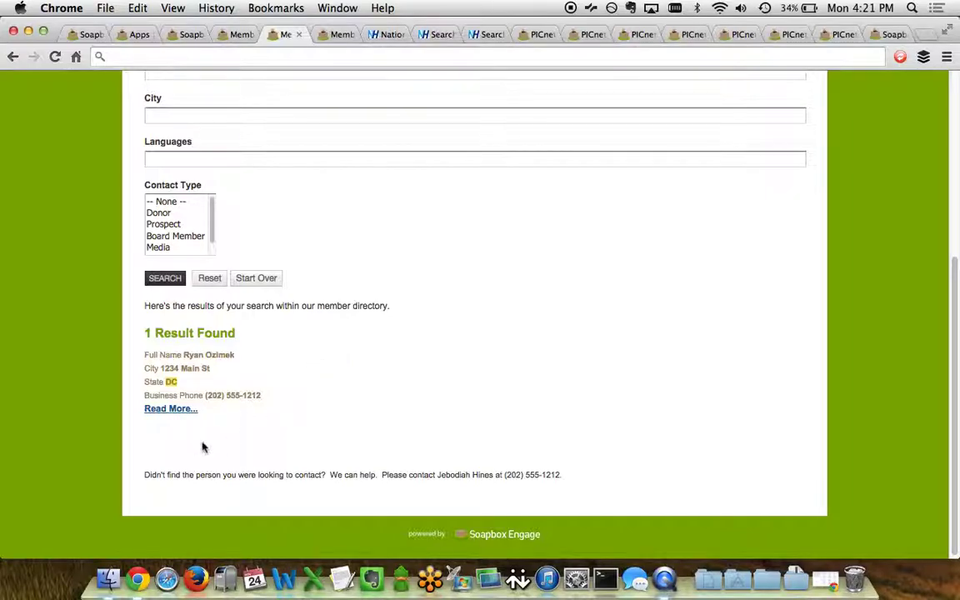
- View the selected member's public detail page and check the Member Directory search form in the narrow mobile-width window
{"action": "left_click", "coordinate": [336, 36]}
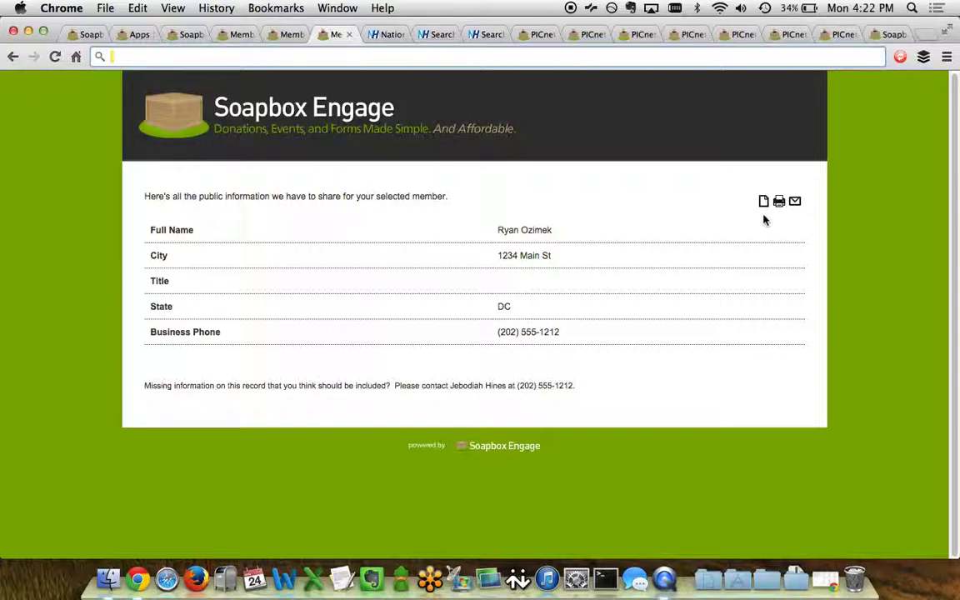
{"action": "key", "text": "super+grave"}
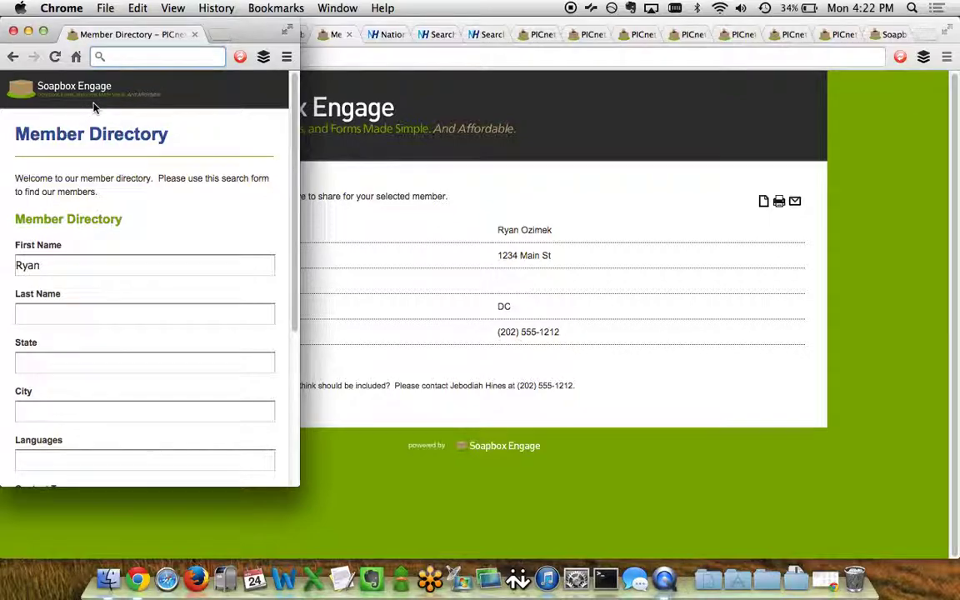
{"action": "scroll", "coordinate": [112, 234], "scroll_direction": "down", "scroll_amount": 2}
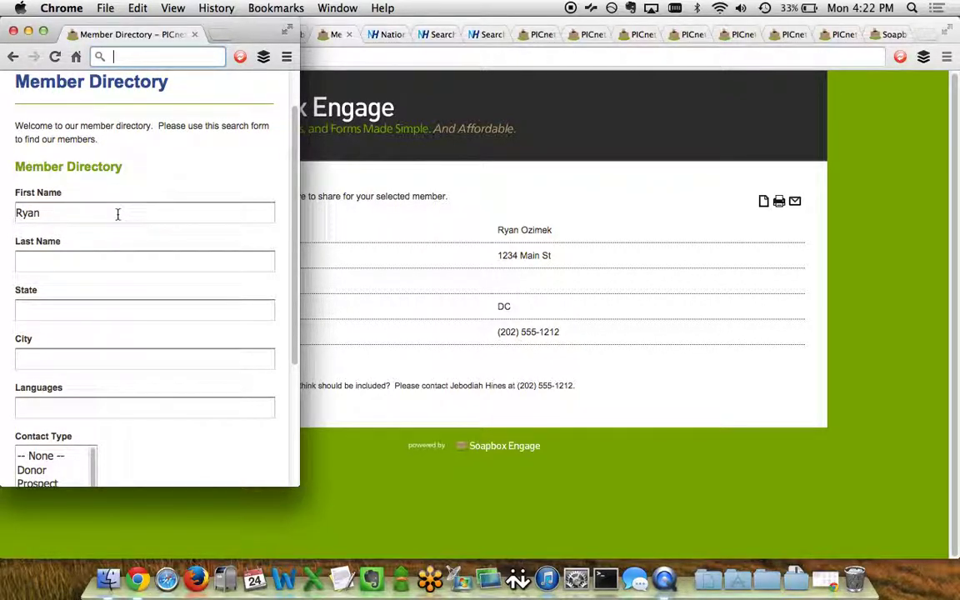
{"action": "scroll", "coordinate": [118, 214], "scroll_direction": "down", "scroll_amount": 3}
{"action": "scroll", "coordinate": [117, 214], "scroll_direction": "down", "scroll_amount": 3}
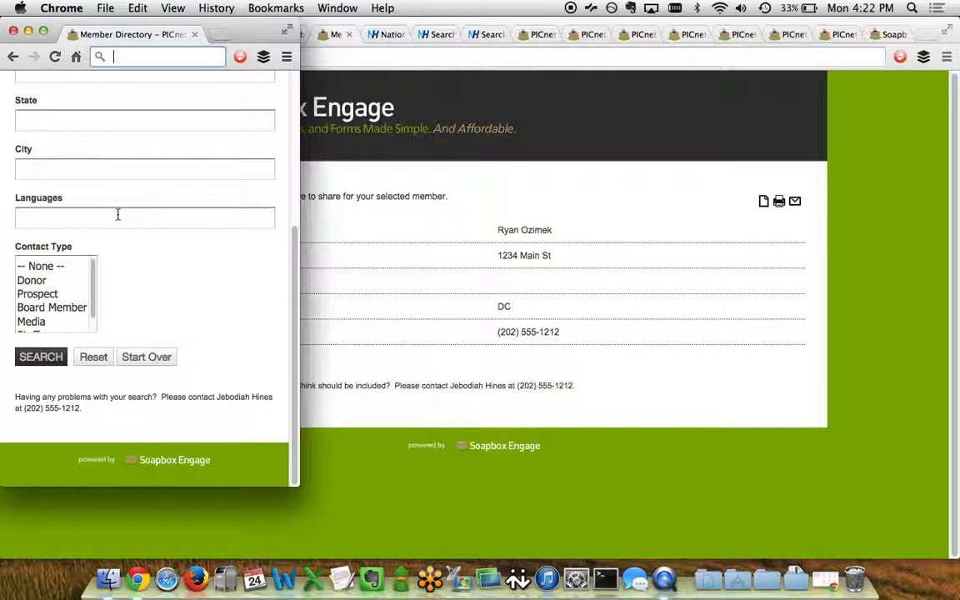
{"action": "left_click", "coordinate": [451, 197]}
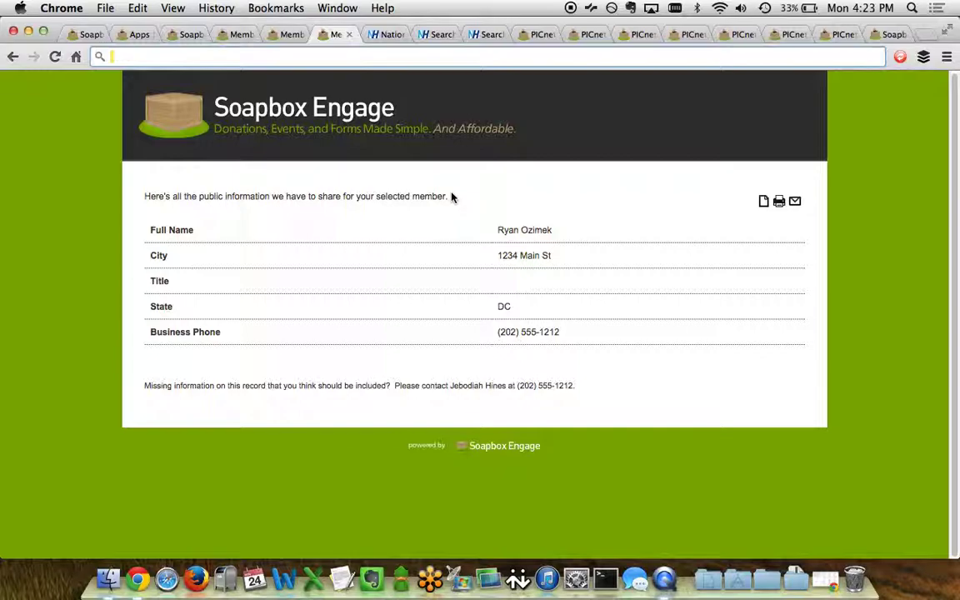
- Visit the NHeLP home page and examine the advanced filters on its Search Publications page, including the By State choices
{"action": "left_click", "coordinate": [389, 37]}
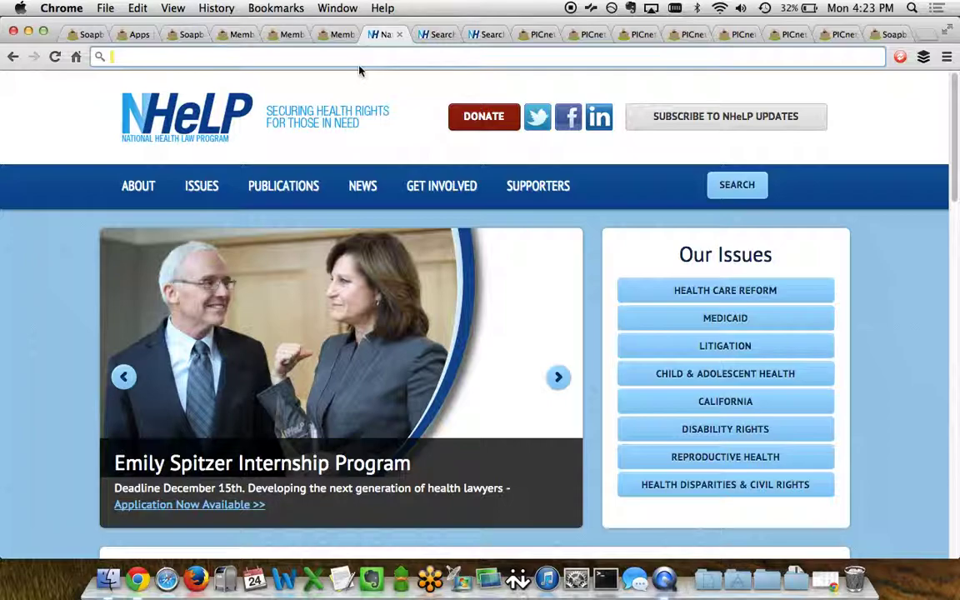
{"action": "left_click", "coordinate": [426, 31]}
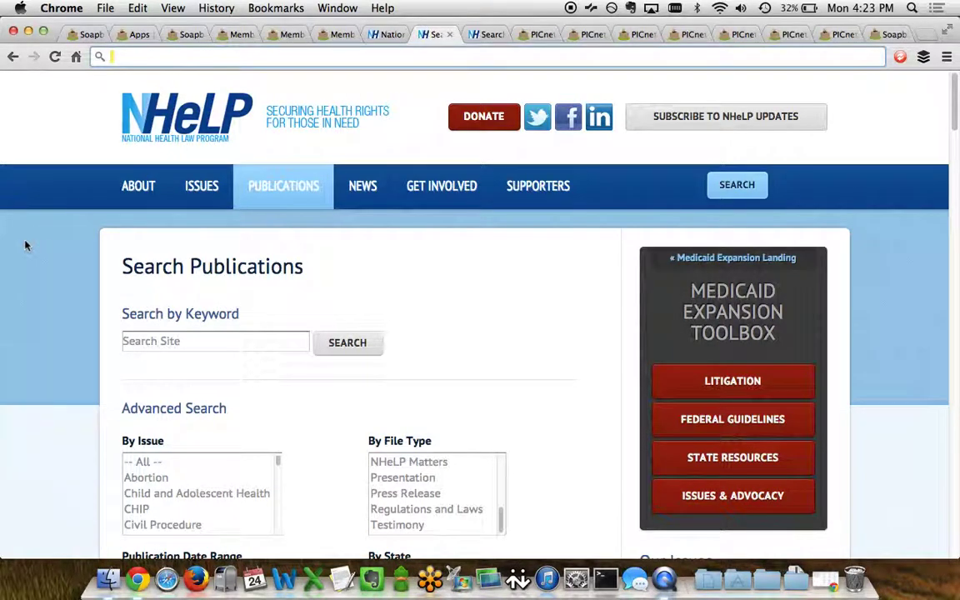
{"action": "scroll", "coordinate": [25, 244], "scroll_direction": "down", "scroll_amount": 5}
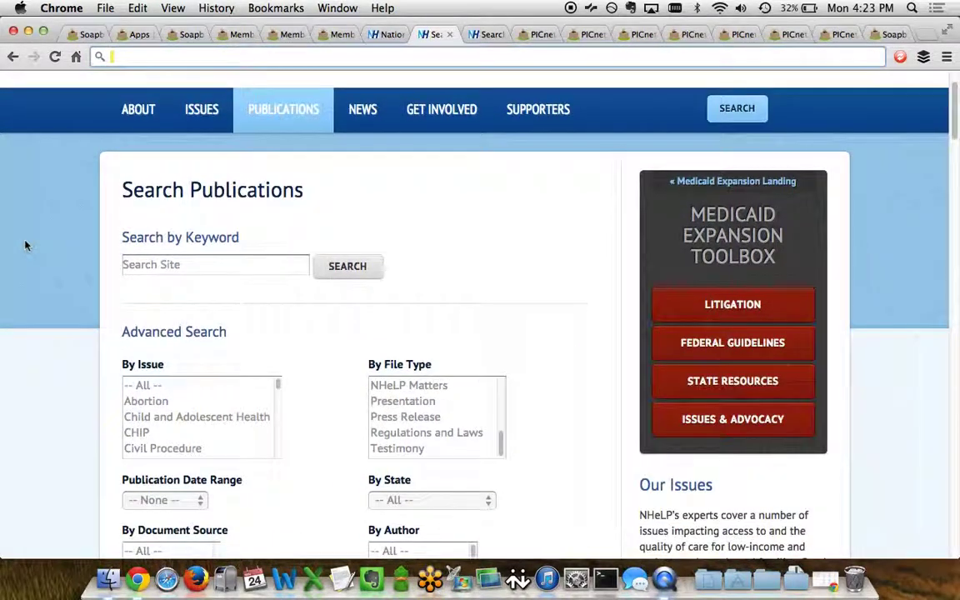
{"action": "scroll", "coordinate": [51, 297], "scroll_direction": "down", "scroll_amount": 2}
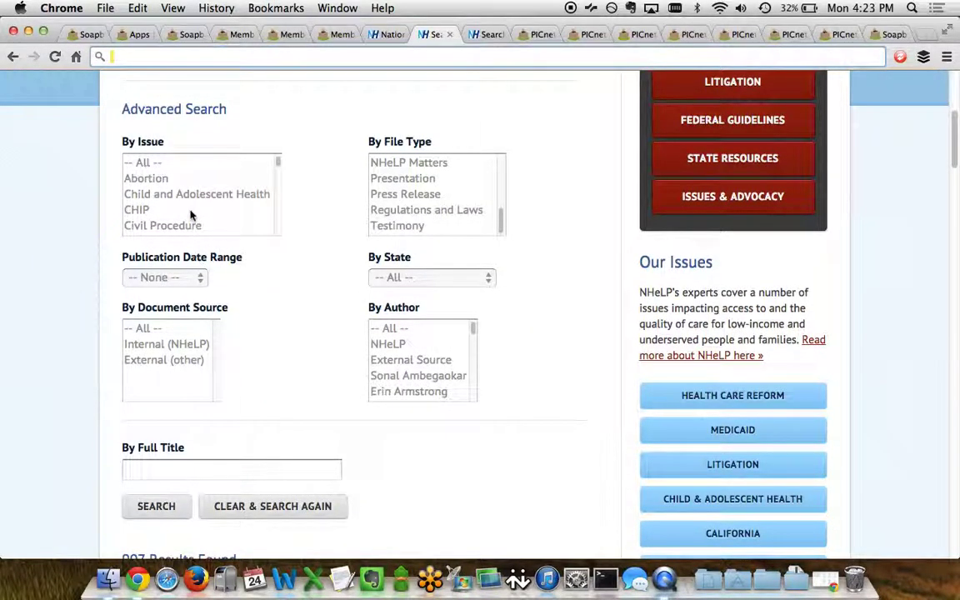
{"action": "left_click", "coordinate": [384, 279]}
{"action": "left_click", "coordinate": [321, 289]}
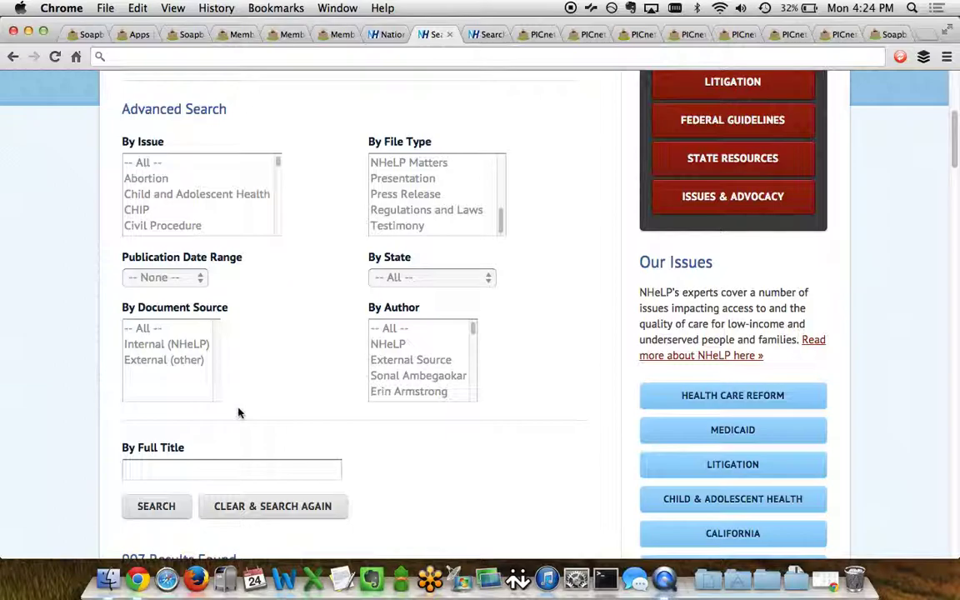
- Look through the unfiltered publication results listed below the NHeLP search form
{"action": "scroll", "coordinate": [35, 377], "scroll_direction": "down", "scroll_amount": 5}
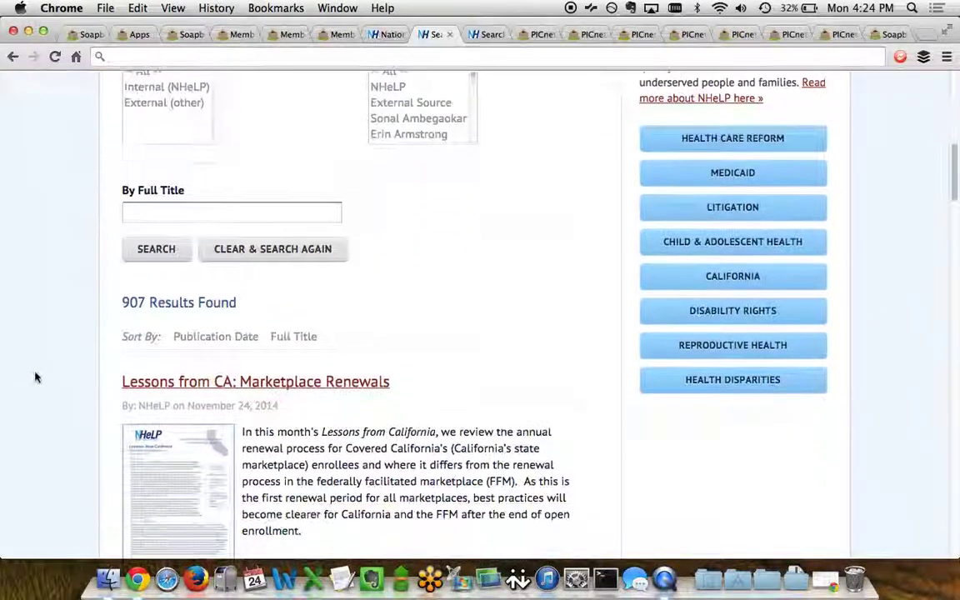
{"action": "scroll", "coordinate": [35, 378], "scroll_direction": "down", "scroll_amount": 1}
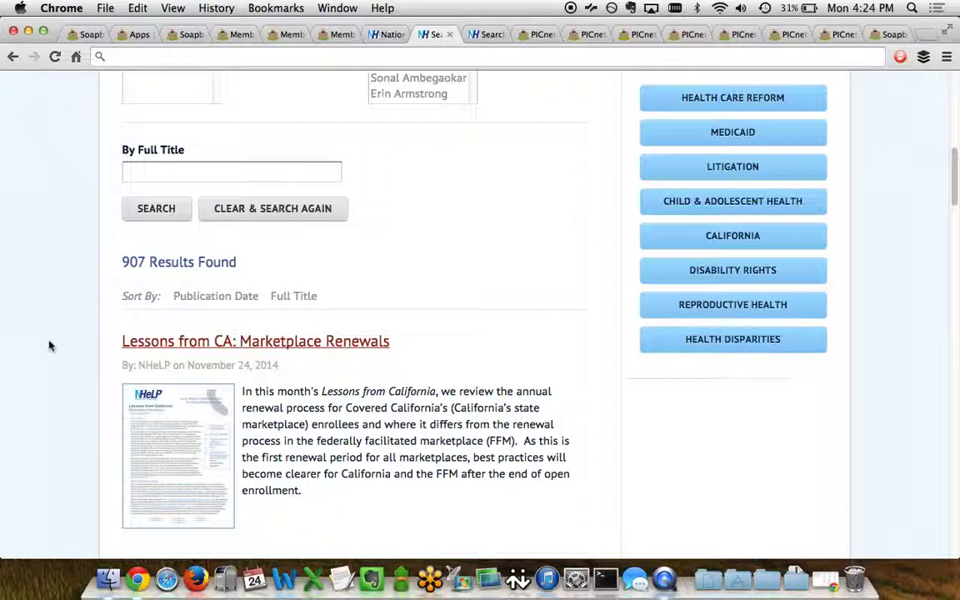
{"action": "scroll", "coordinate": [49, 346], "scroll_direction": "down", "scroll_amount": 6}
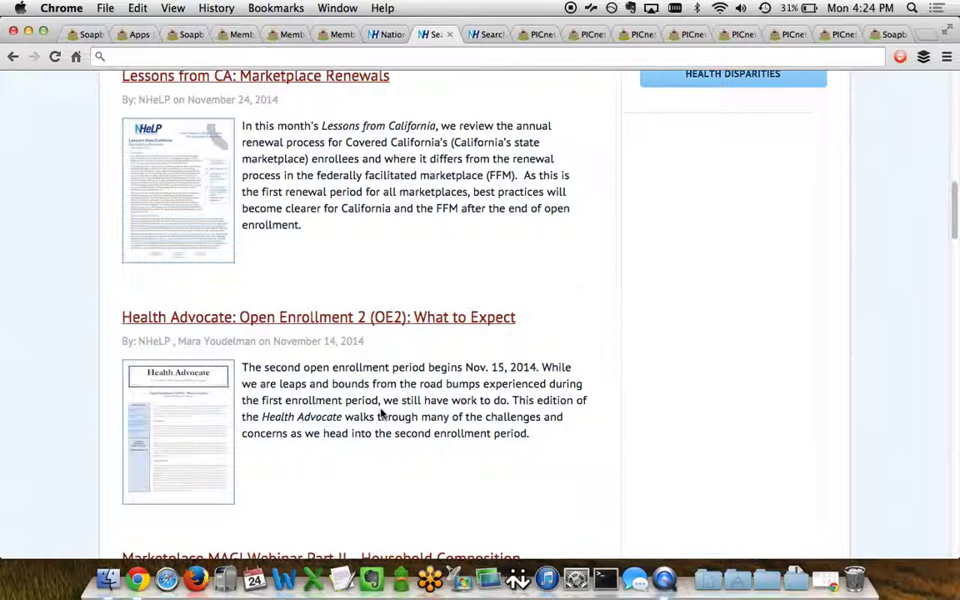
{"action": "scroll", "coordinate": [381, 414], "scroll_direction": "up", "scroll_amount": 3}
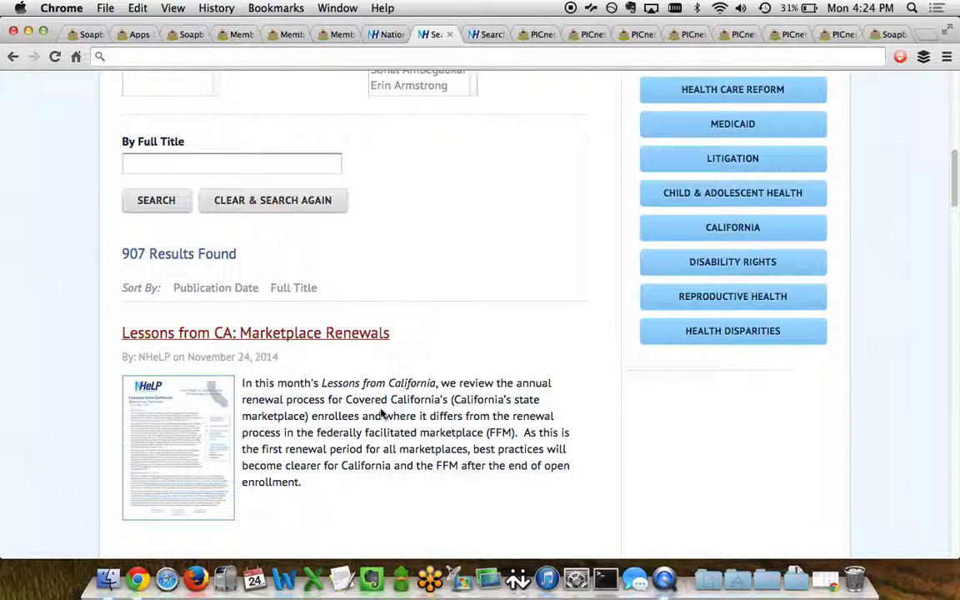
- Review the NHeLP publication search filtered by the Civil Rights issue, from its search form down to the result entries
{"action": "left_click", "coordinate": [481, 35]}
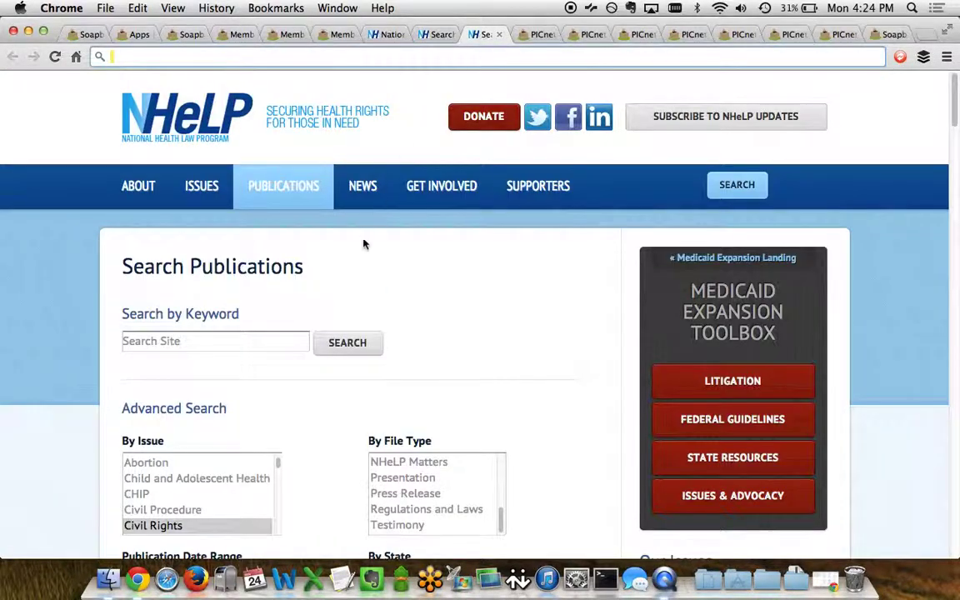
{"action": "scroll", "coordinate": [22, 375], "scroll_direction": "down", "scroll_amount": 3}
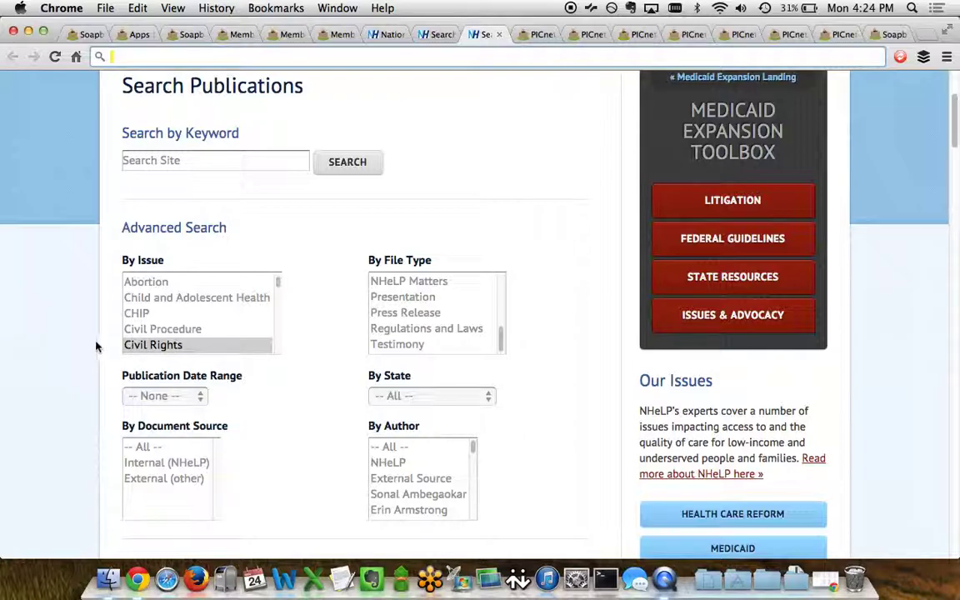
{"action": "scroll", "coordinate": [83, 345], "scroll_direction": "down", "scroll_amount": 4}
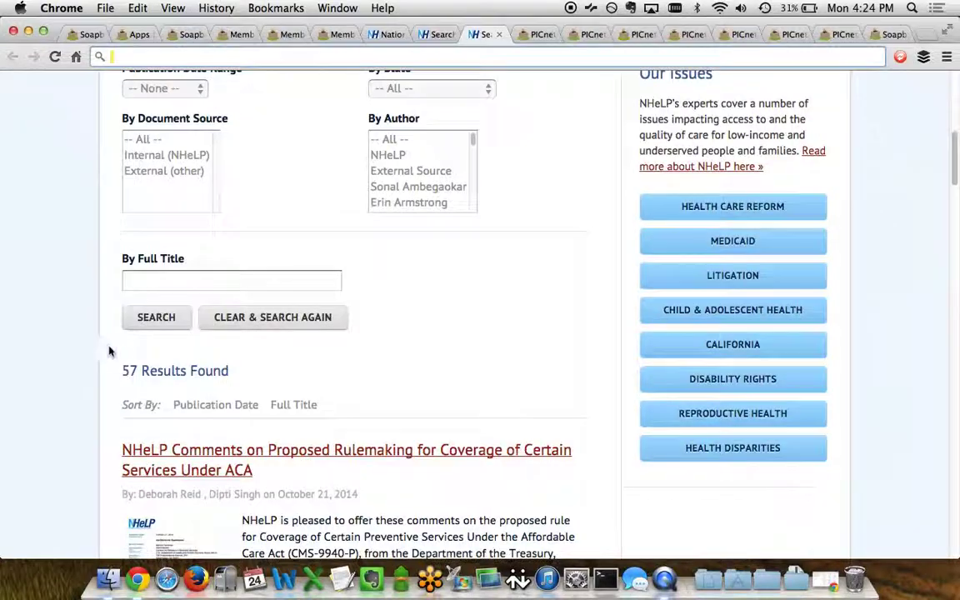
{"action": "scroll", "coordinate": [75, 392], "scroll_direction": "down", "scroll_amount": 3}
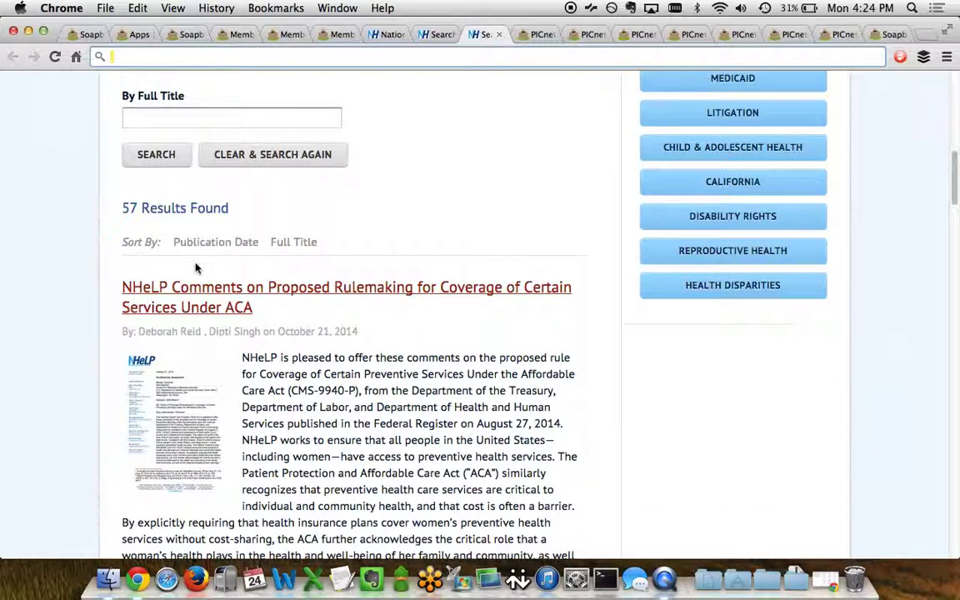
{"action": "scroll", "coordinate": [197, 267], "scroll_direction": "down", "scroll_amount": 2}
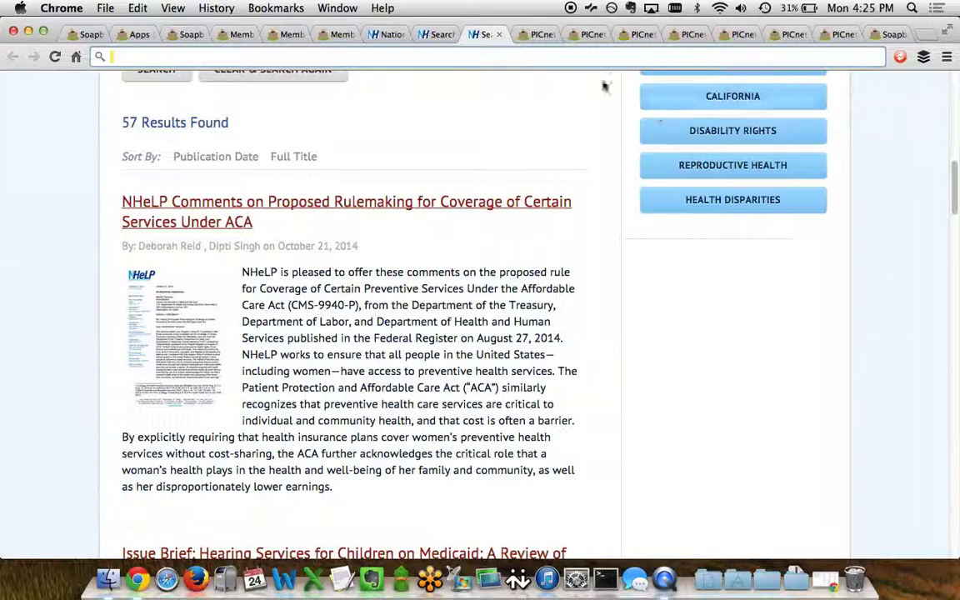
- Locate the Salesforce Search Pages section on the PICnet, Inc. admin dashboard and bring up the Salesforce Search Form Manager
{"action": "left_click", "coordinate": [528, 35]}
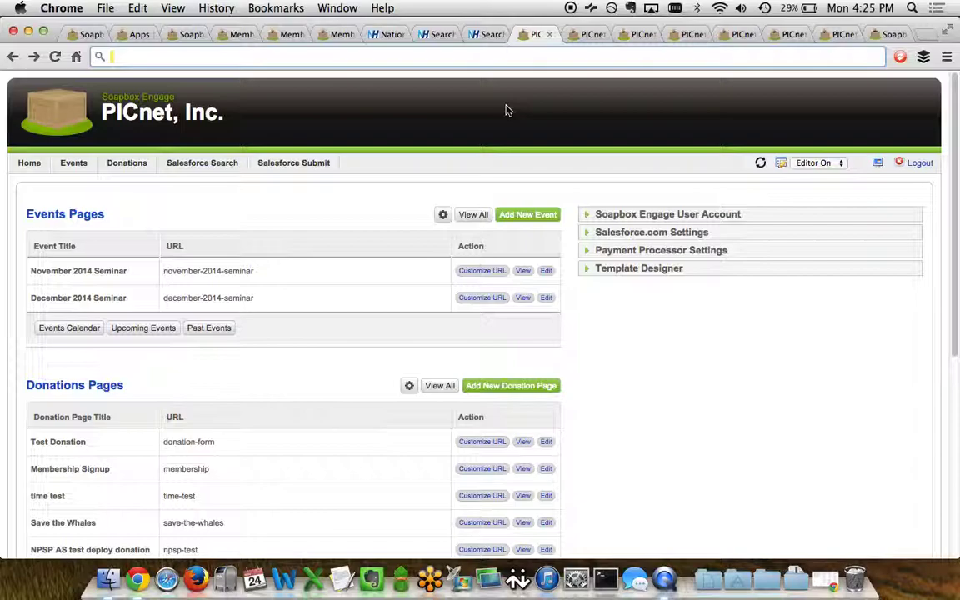
{"action": "scroll", "coordinate": [505, 111], "scroll_direction": "down", "scroll_amount": 6}
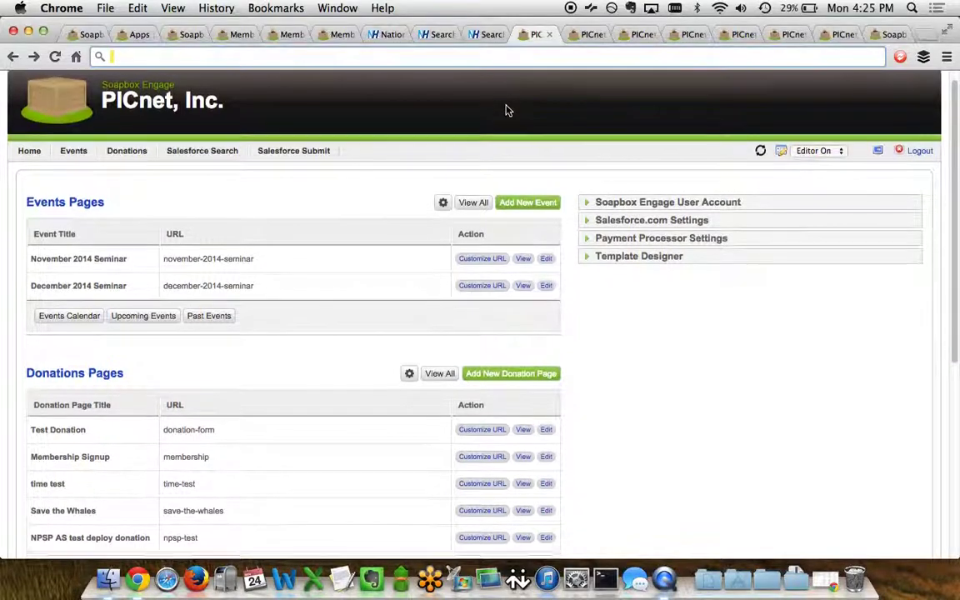
{"action": "scroll", "coordinate": [505, 111], "scroll_direction": "down", "scroll_amount": 2}
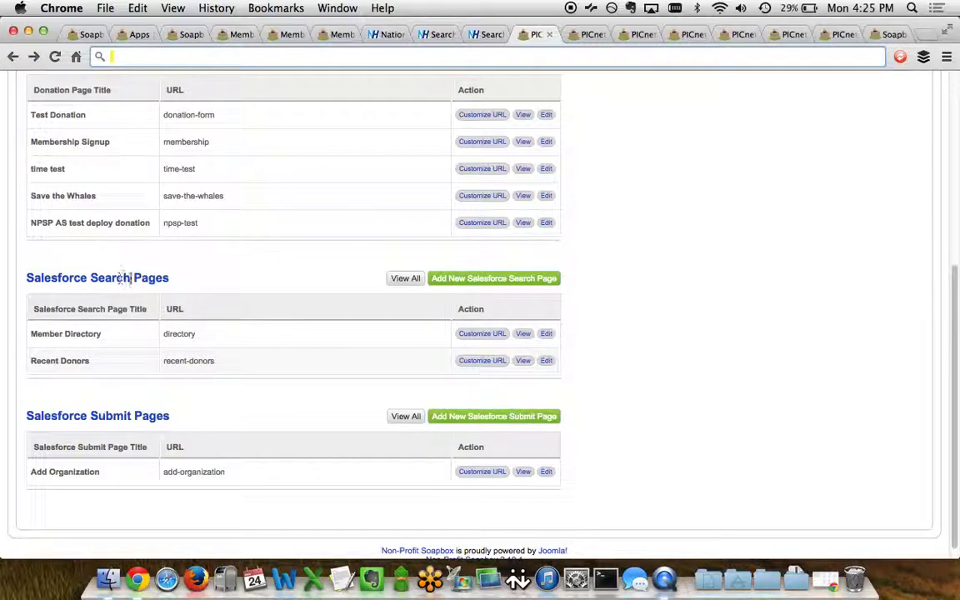
{"action": "left_click_drag", "start_coordinate": [171, 280], "coordinate": [18, 283]}
{"action": "left_click", "coordinate": [19, 284]}
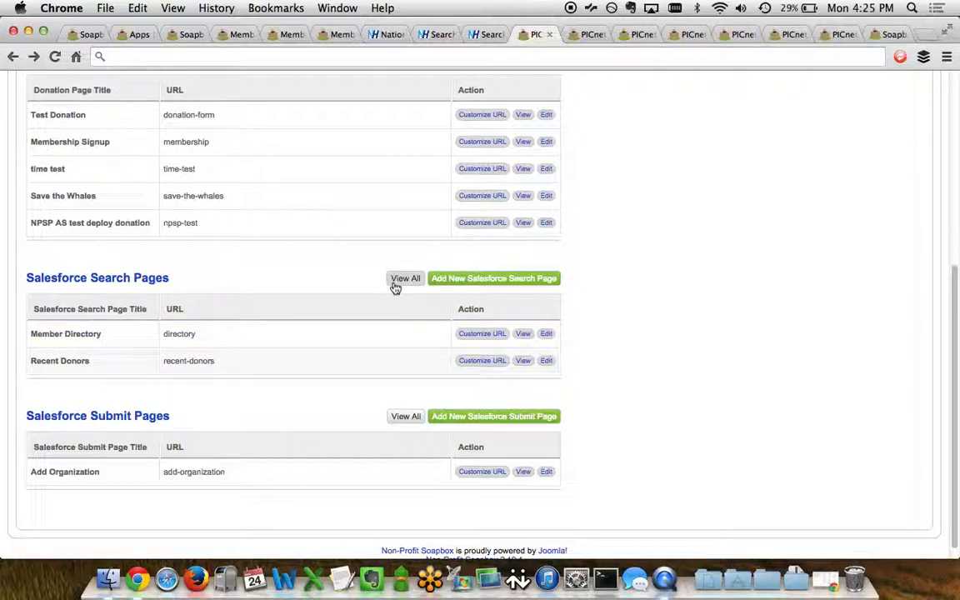
{"action": "left_click", "coordinate": [583, 38]}
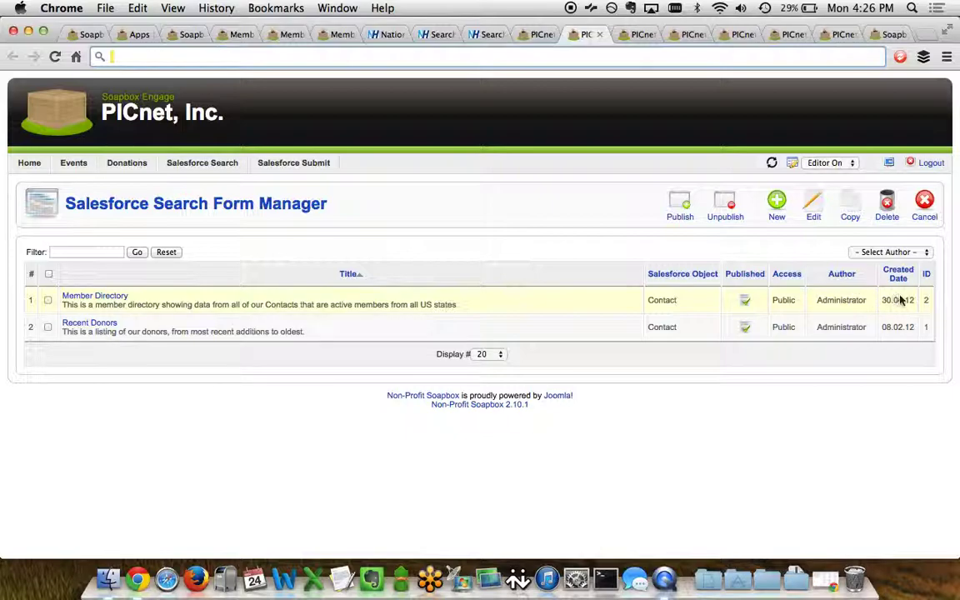
- View the Member Directory form's basic details and browse the list of Salesforce objects available to it, keeping Contact as its object
{"action": "left_click", "coordinate": [633, 34]}
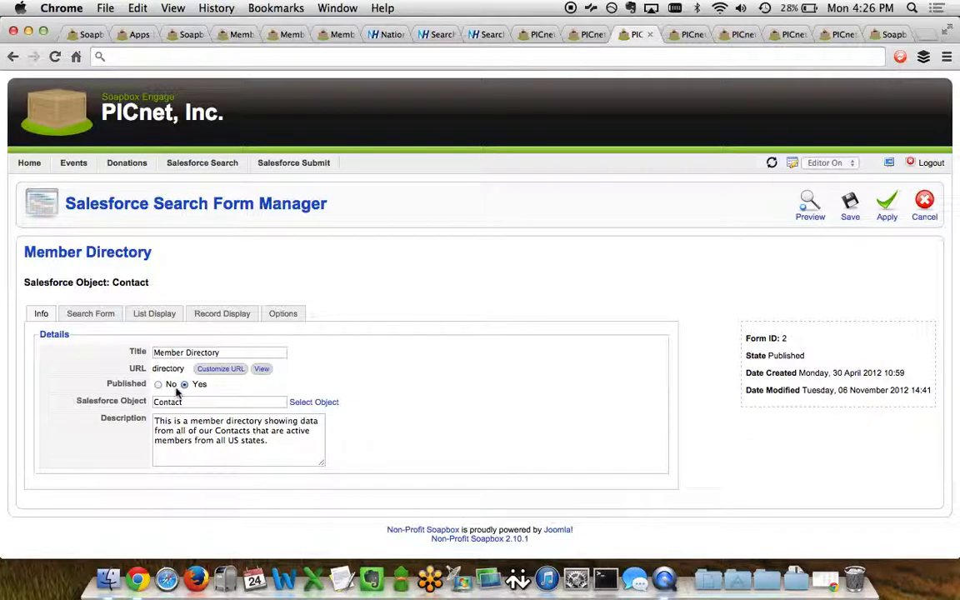
{"action": "left_click", "coordinate": [295, 402]}
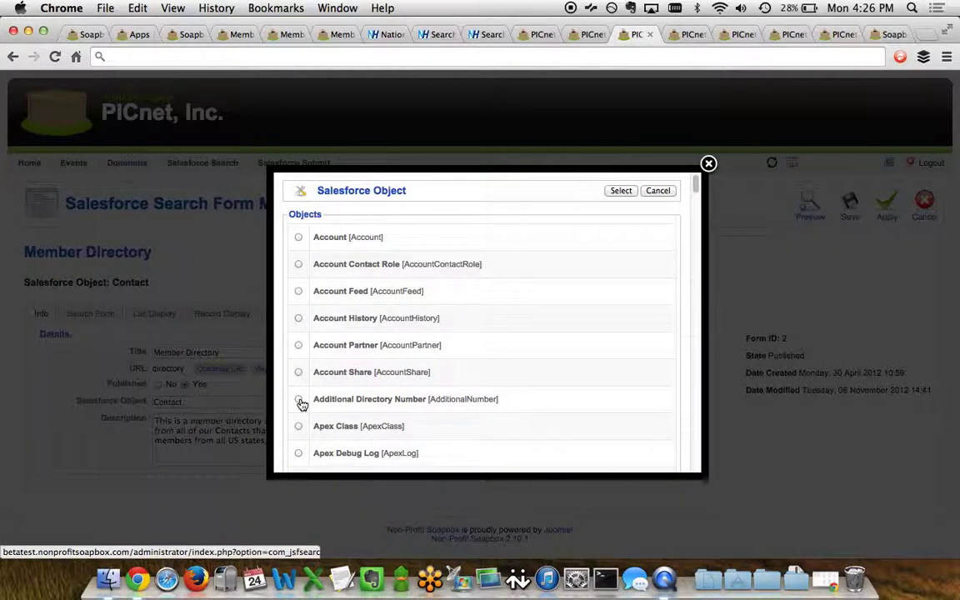
{"action": "scroll", "coordinate": [555, 347], "scroll_direction": "down", "scroll_amount": 10}
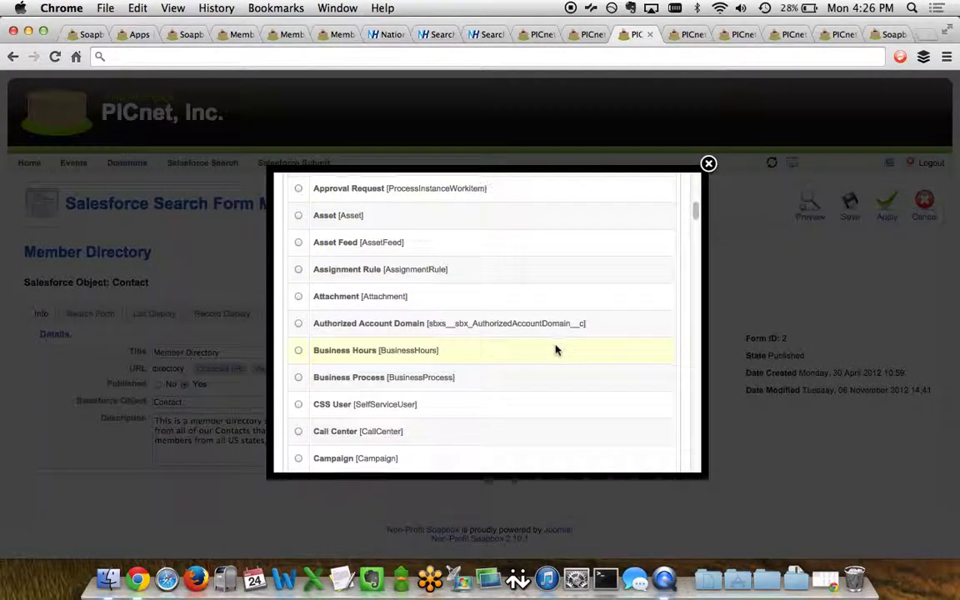
{"action": "scroll", "coordinate": [555, 349], "scroll_direction": "down", "scroll_amount": 10}
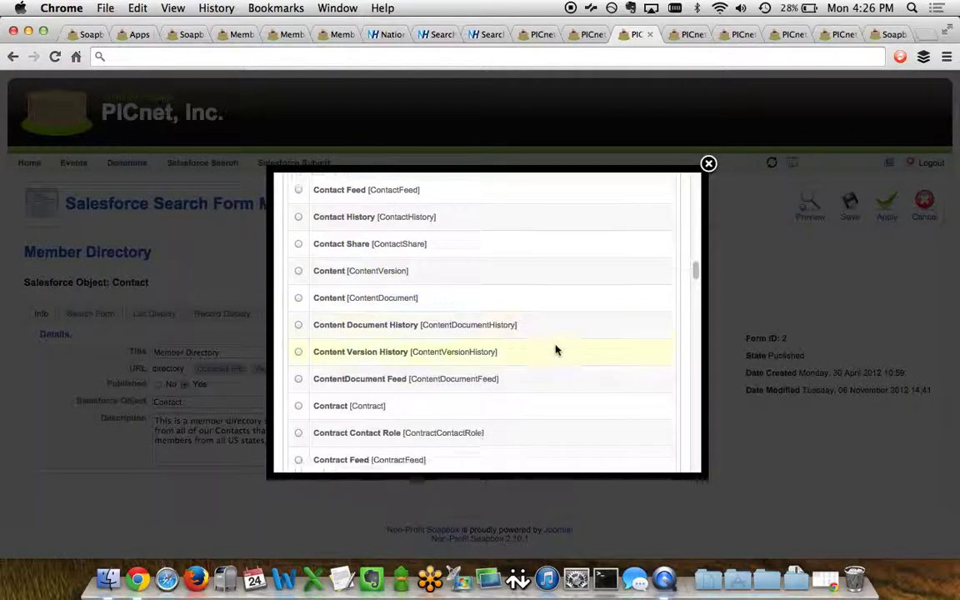
{"action": "scroll", "coordinate": [556, 351], "scroll_direction": "down", "scroll_amount": 1}
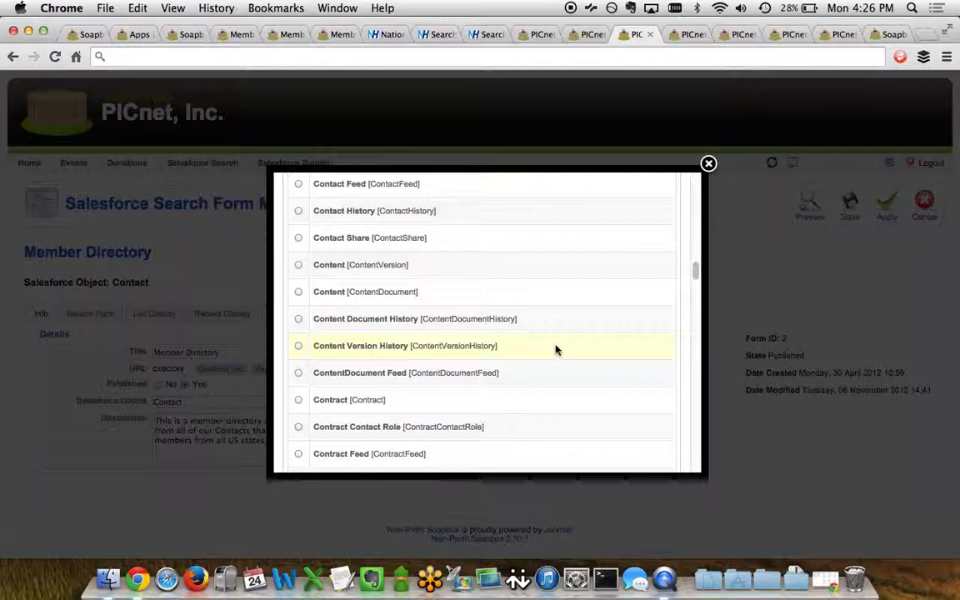
{"action": "scroll", "coordinate": [555, 349], "scroll_direction": "up", "scroll_amount": 10}
{"action": "left_click", "coordinate": [662, 194]}
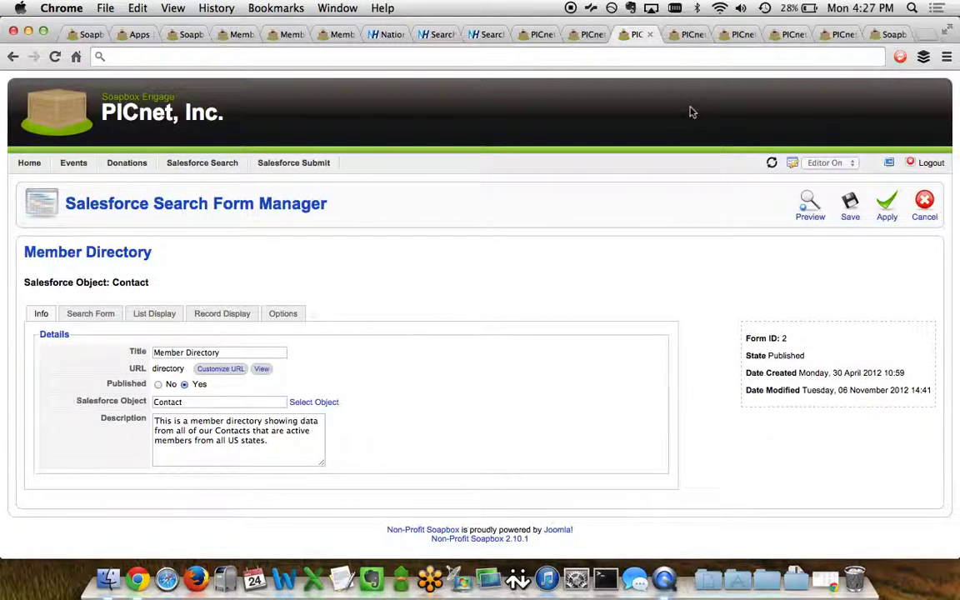
- Review the Member Directory's search form elements and its list display elements
{"action": "left_click", "coordinate": [686, 34]}
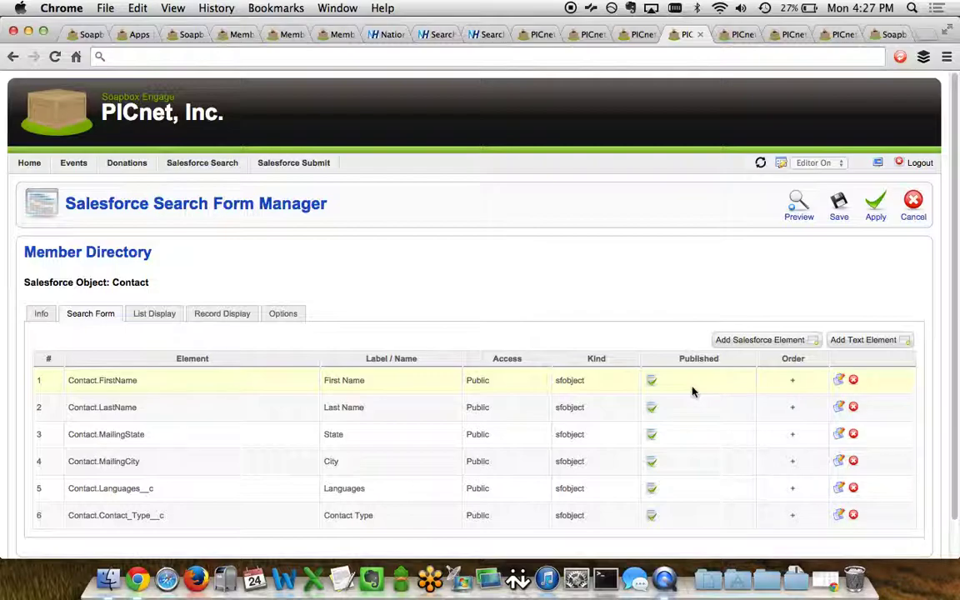
{"action": "mouse_move", "coordinate": [795, 406]}
{"action": "left_mouse_down"}
{"action": "mouse_move", "coordinate": [793, 456]}
{"action": "mouse_move", "coordinate": [791, 406]}
{"action": "left_mouse_up"}
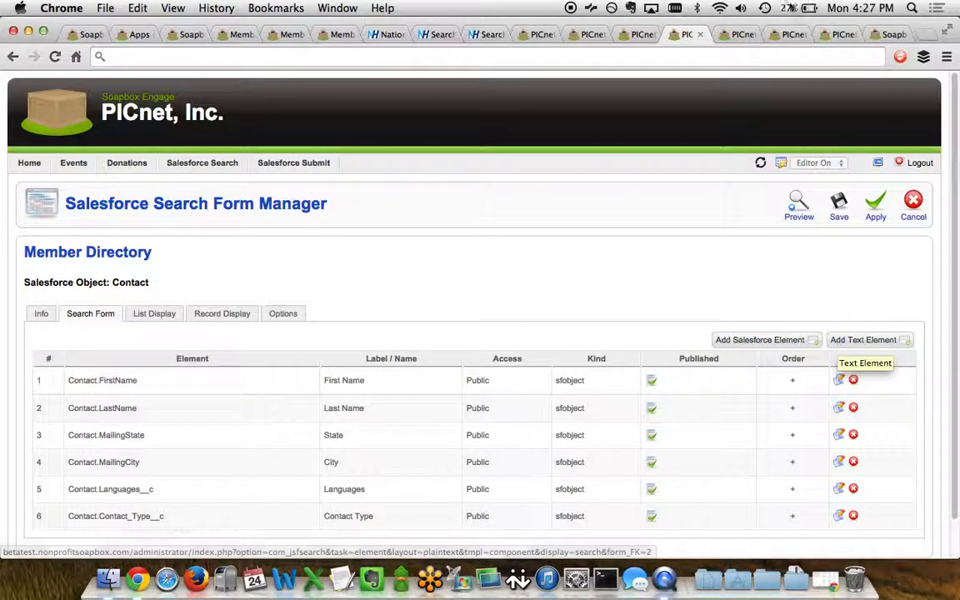
{"action": "left_click", "coordinate": [733, 34]}
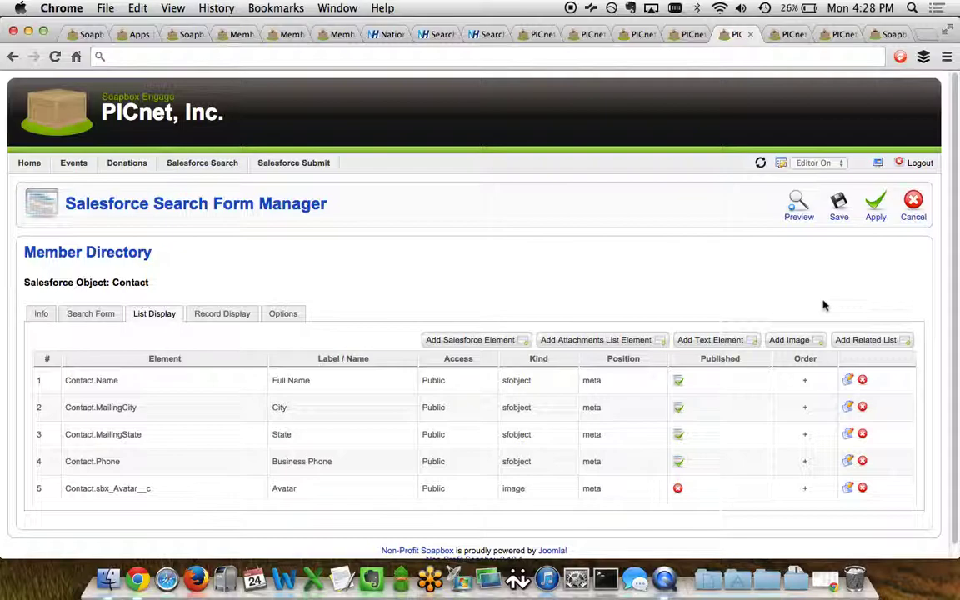
- Examine the settings for adding a Birthdate Salesforce element to the Member Directory's record display, including its date formats, without saving it
{"action": "key", "text": "ctrl+Tab"}
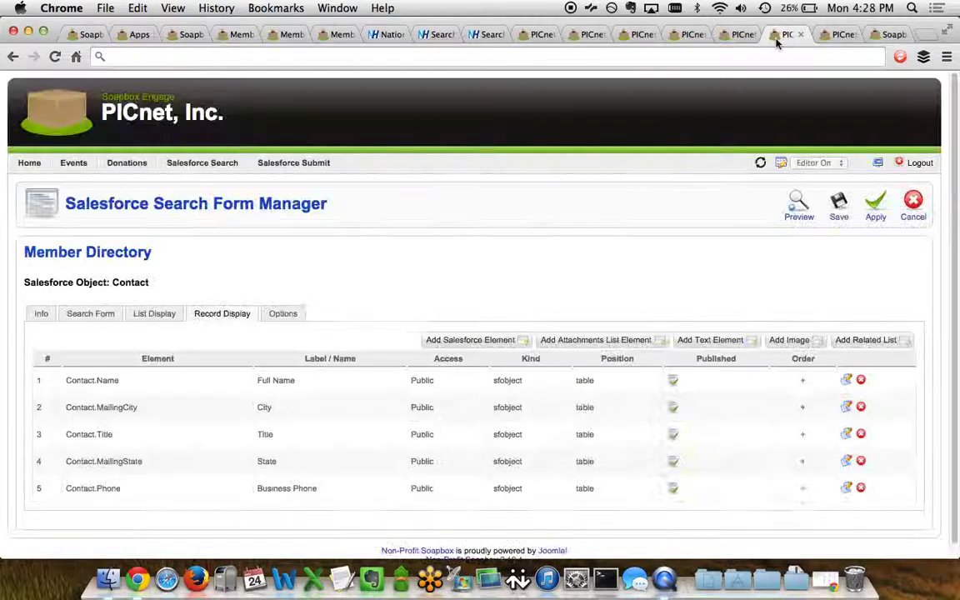
{"action": "left_click", "coordinate": [472, 349]}
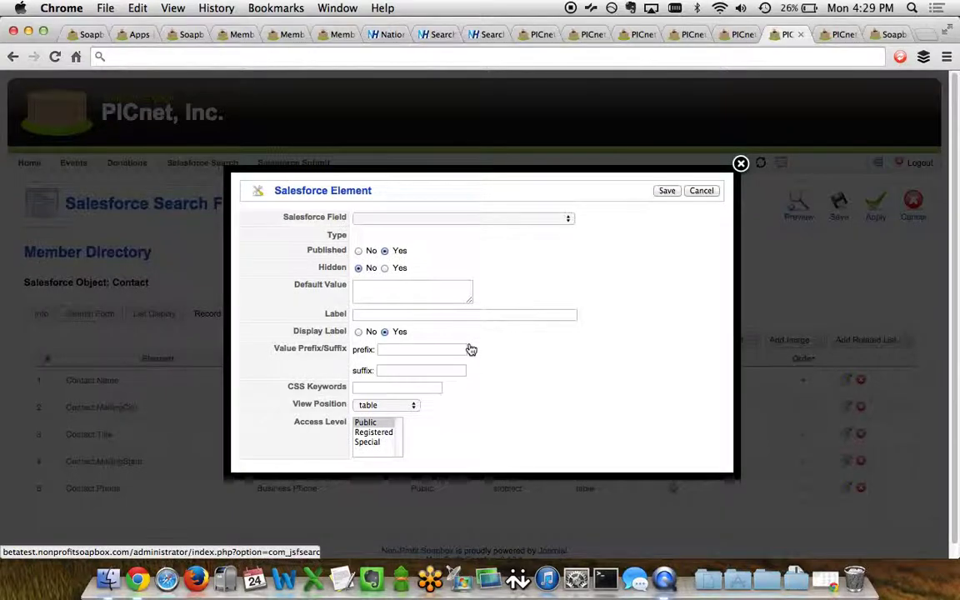
{"action": "left_click", "coordinate": [522, 219]}
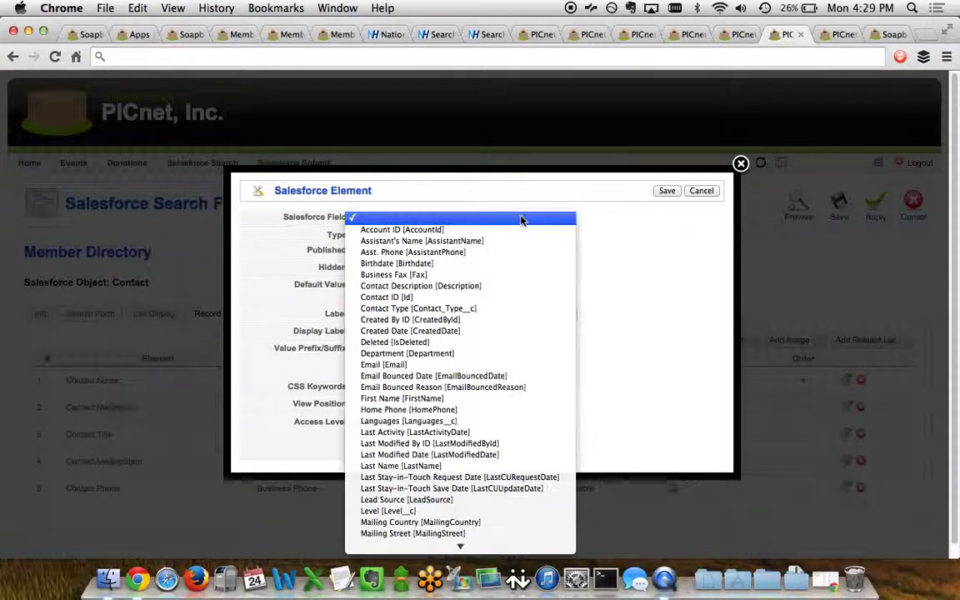
{"action": "left_click", "coordinate": [498, 265]}
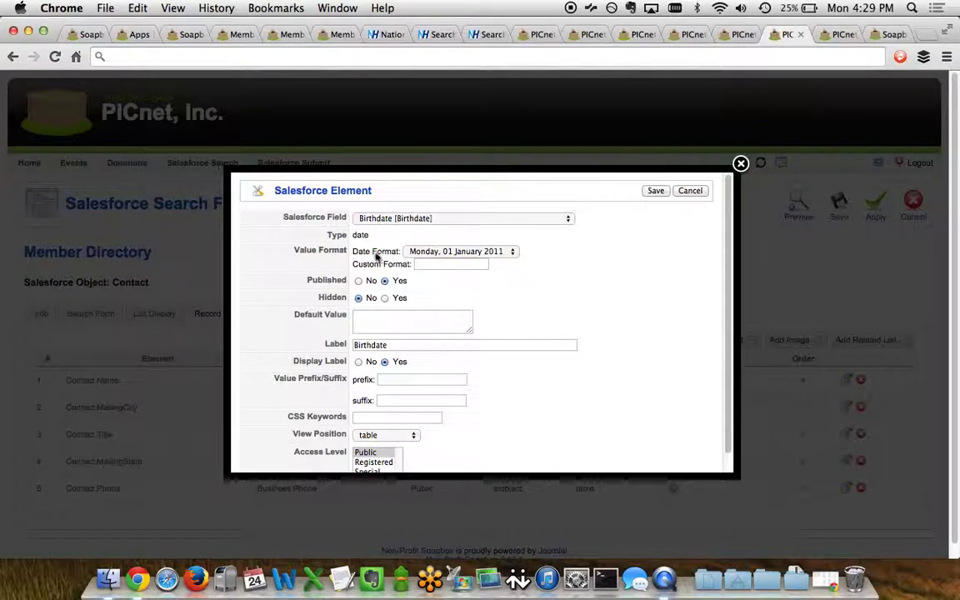
{"action": "left_click", "coordinate": [487, 251]}
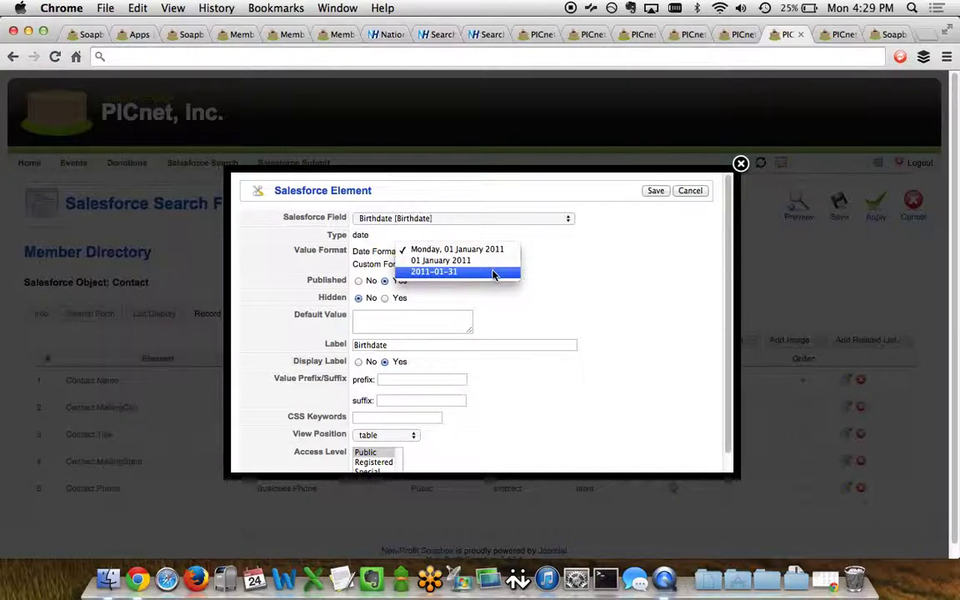
{"action": "left_click", "coordinate": [553, 267]}
{"action": "mouse_move", "coordinate": [402, 269]}
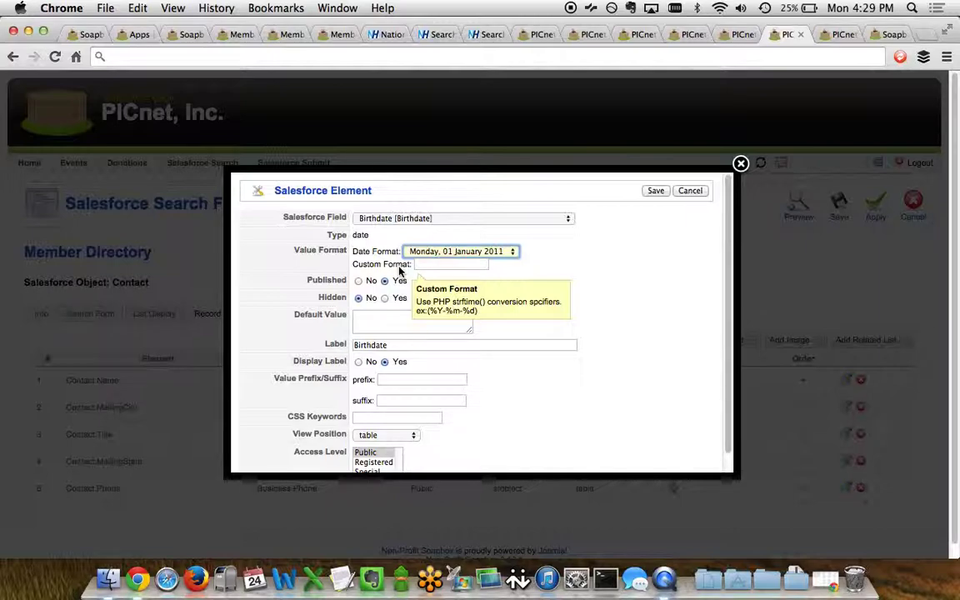
{"action": "left_click", "coordinate": [567, 279]}
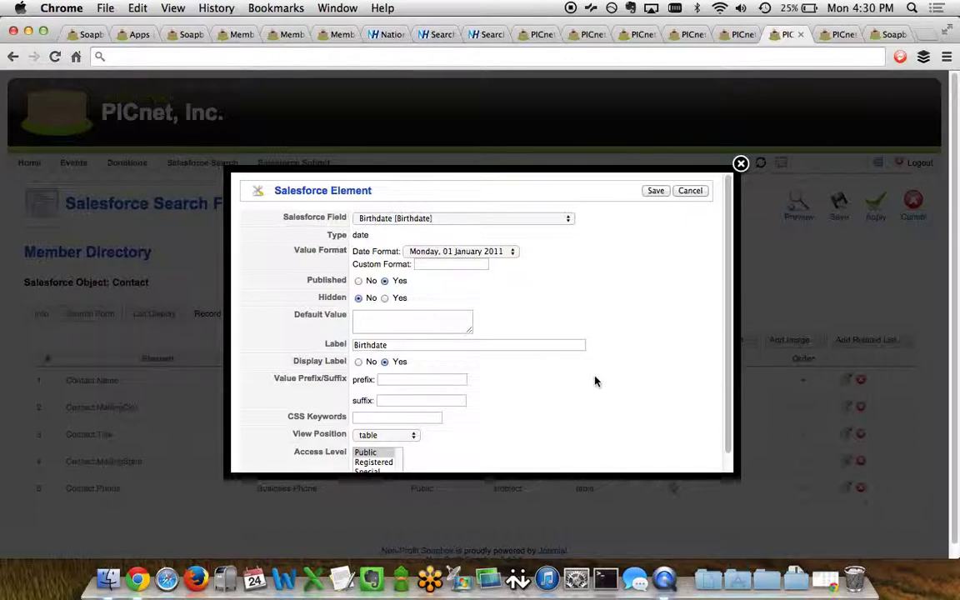
{"action": "scroll", "coordinate": [604, 385], "scroll_direction": "down", "scroll_amount": 2}
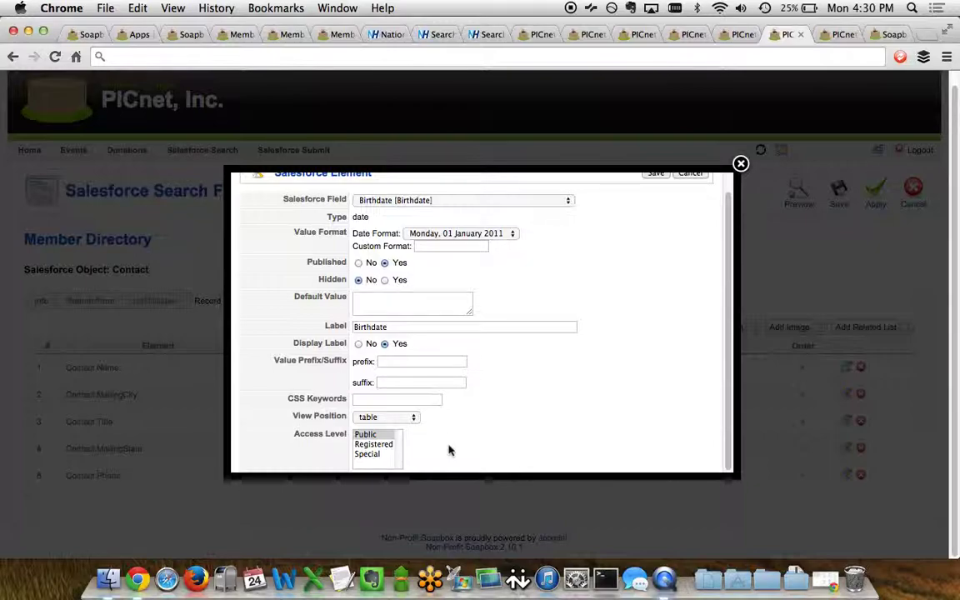
{"action": "scroll", "coordinate": [448, 450], "scroll_direction": "up", "scroll_amount": 1}
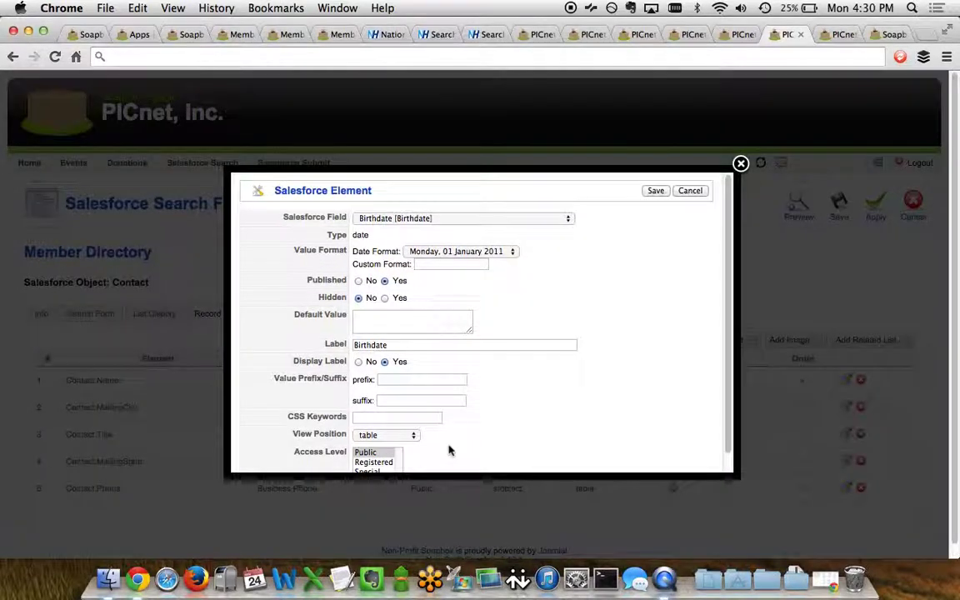
{"action": "left_click", "coordinate": [686, 191]}
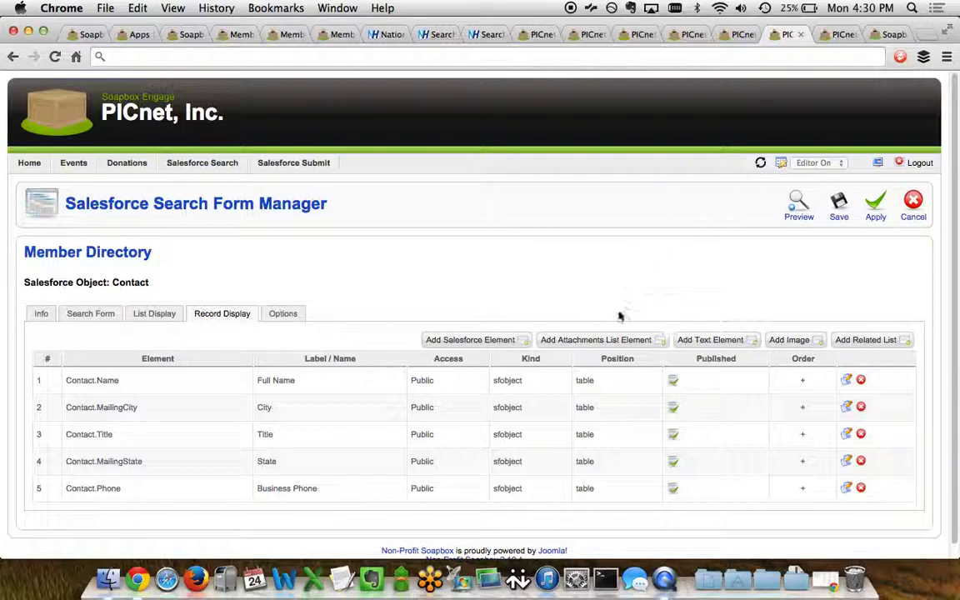
- Examine the settings for a new attachments list element and a new text element in the record display, discarding both
{"action": "left_click", "coordinate": [611, 349]}
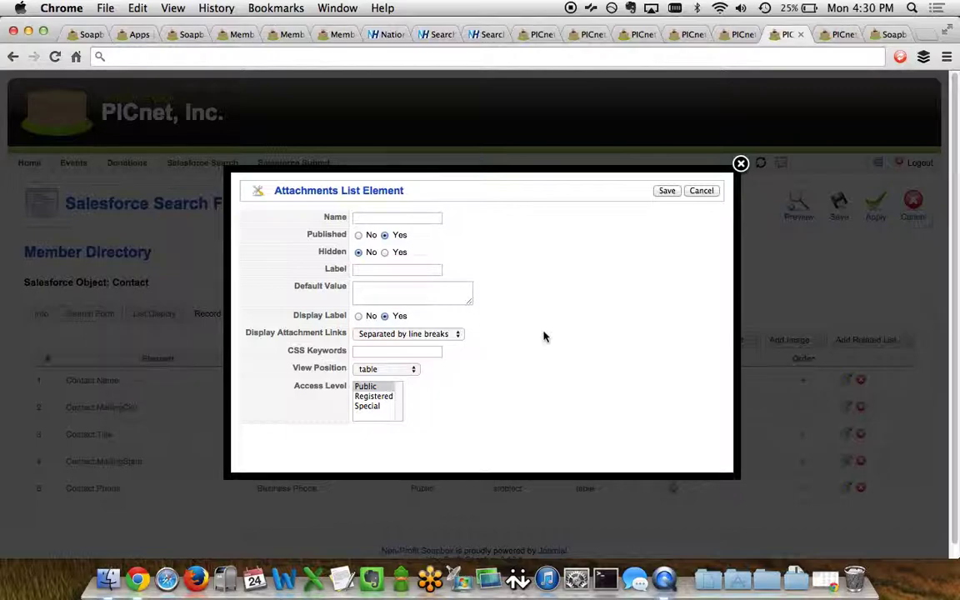
{"action": "left_click", "coordinate": [701, 190]}
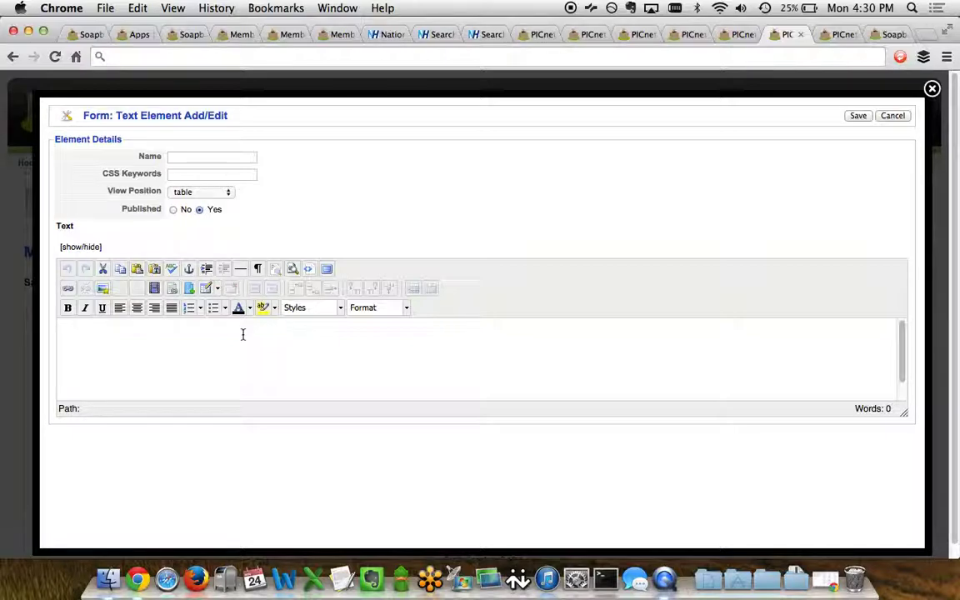
{"action": "left_click", "coordinate": [892, 117]}
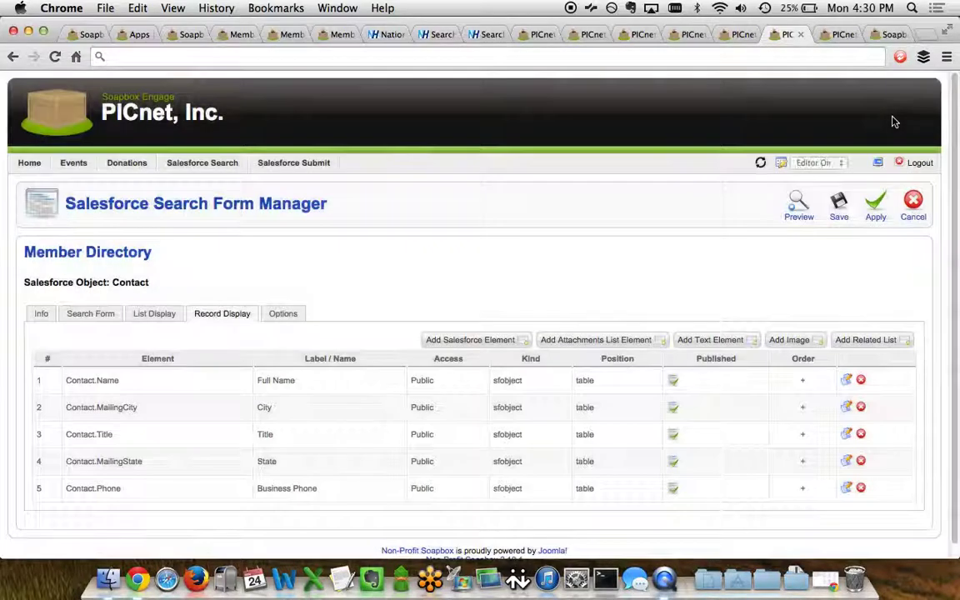
- Examine the settings for a new image element, including its Salesforce field choices, and close them without saving
{"action": "left_click", "coordinate": [802, 342]}
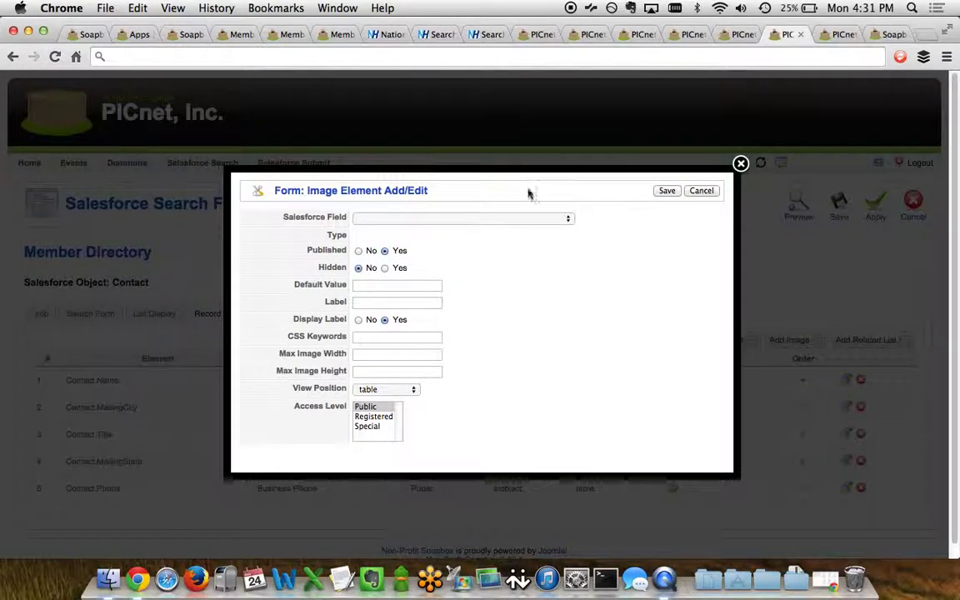
{"action": "left_click", "coordinate": [469, 218]}
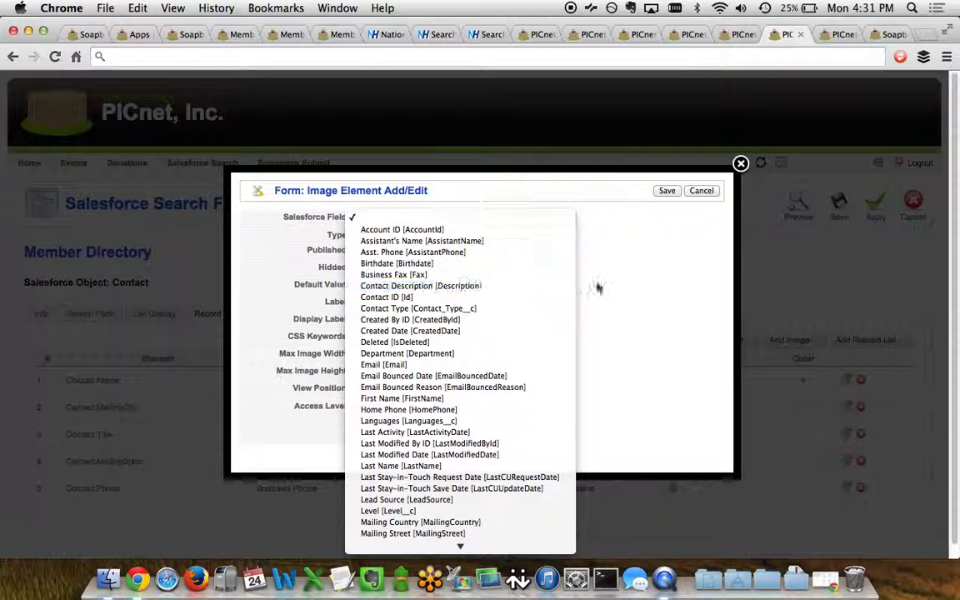
{"action": "left_click", "coordinate": [631, 289]}
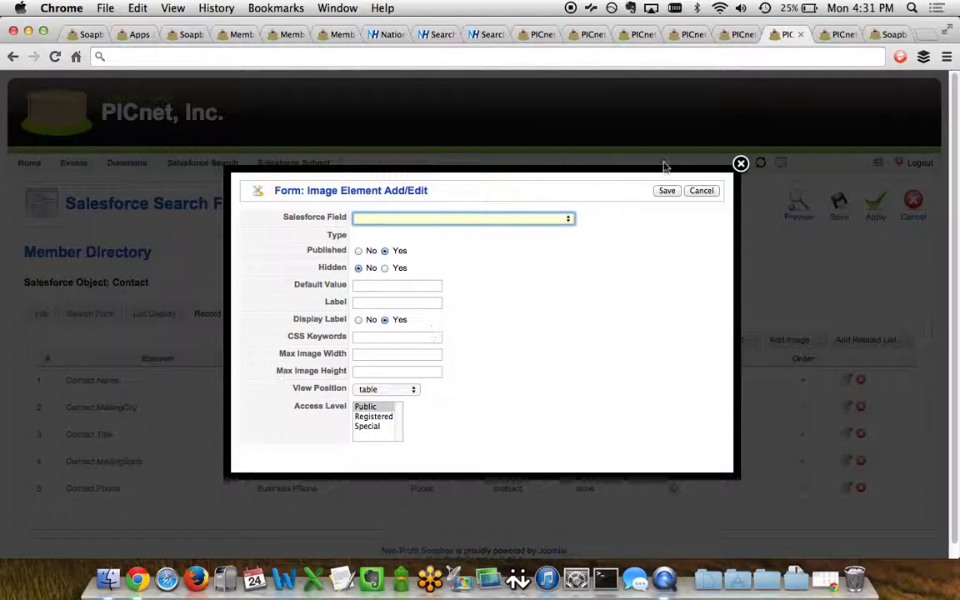
{"action": "left_click", "coordinate": [702, 191]}
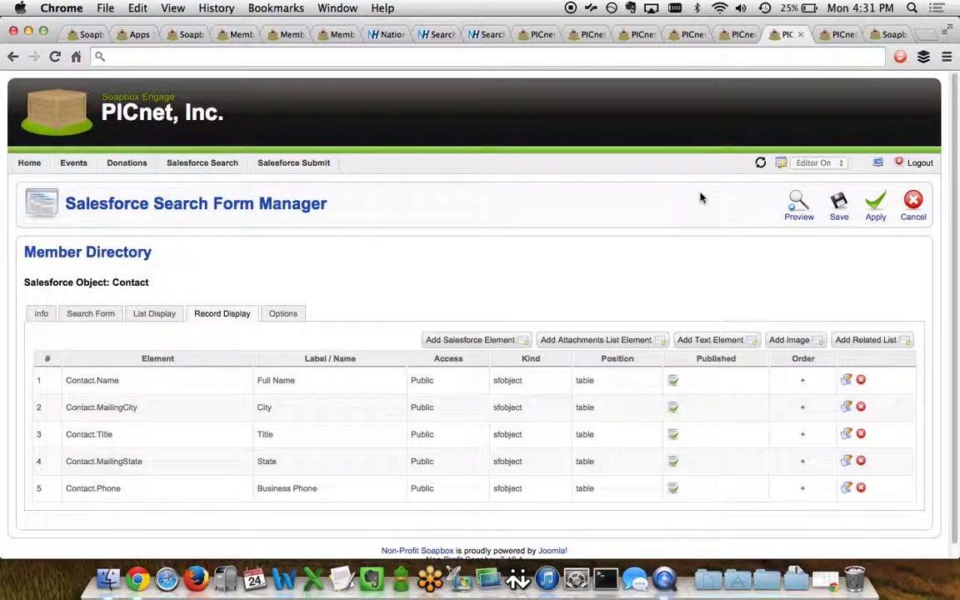
- Examine the related list settings for the record display, including the available forms, without adding a related list
{"action": "left_click", "coordinate": [858, 350]}
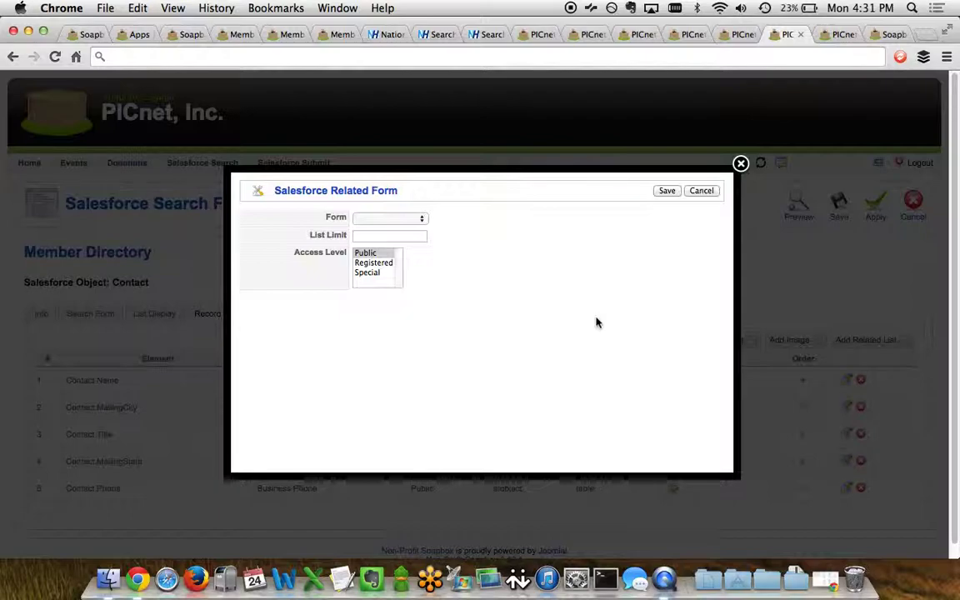
{"action": "left_click", "coordinate": [414, 218]}
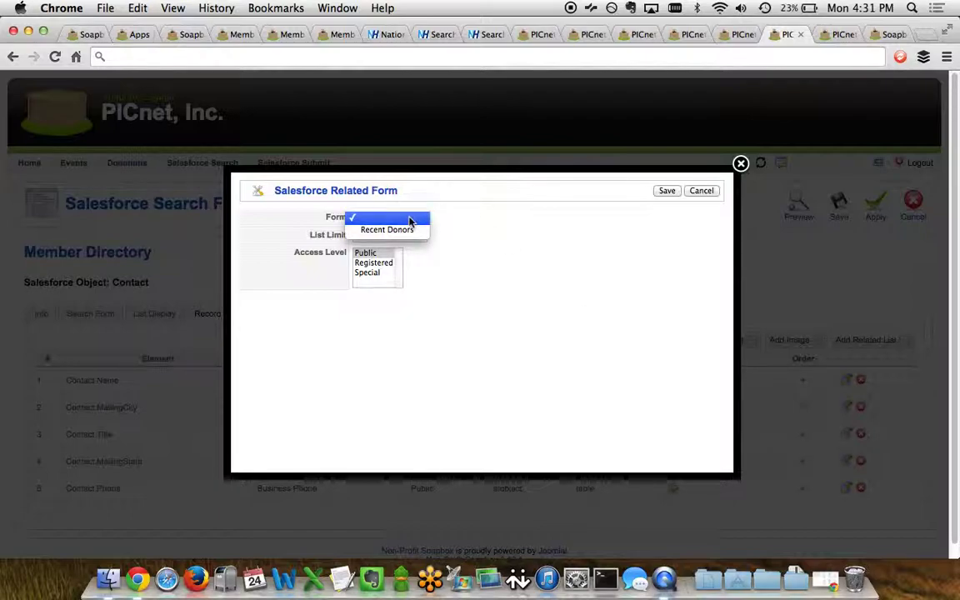
{"action": "left_click", "coordinate": [409, 219]}
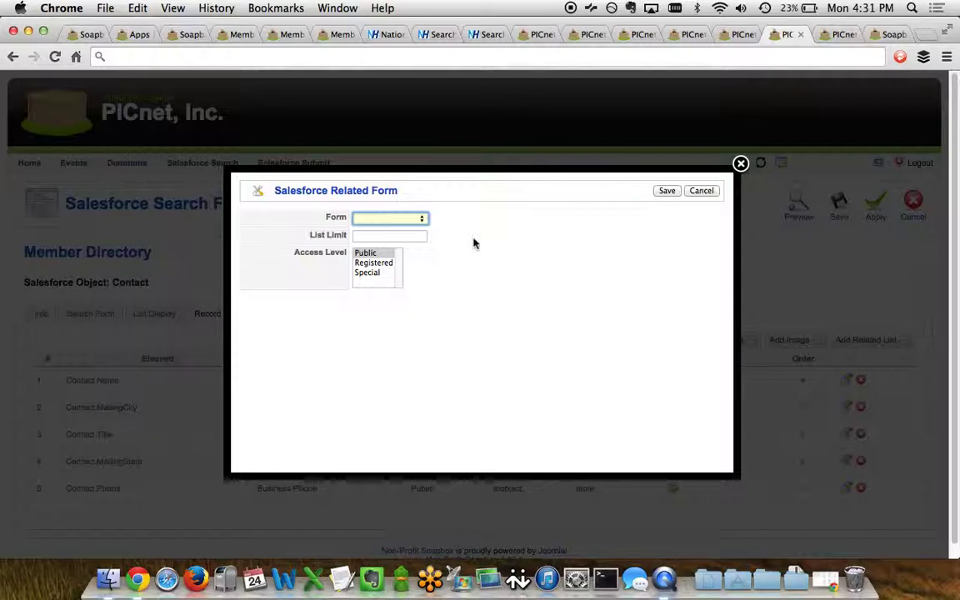
{"action": "left_click", "coordinate": [707, 192]}
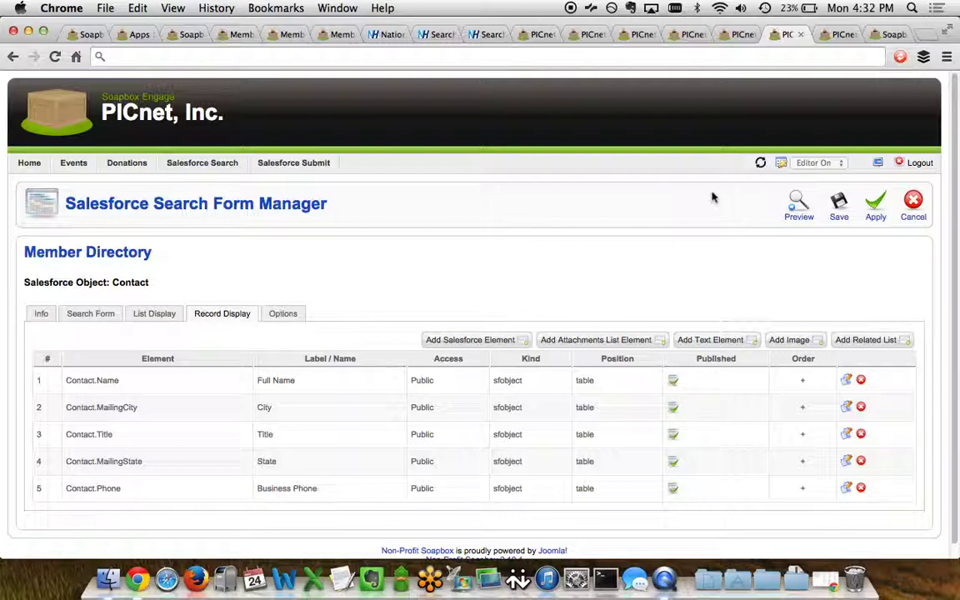
- Open the Member Directory's options and examine the custom intro and outro content for the search, list and record views
{"action": "left_click", "coordinate": [830, 33]}
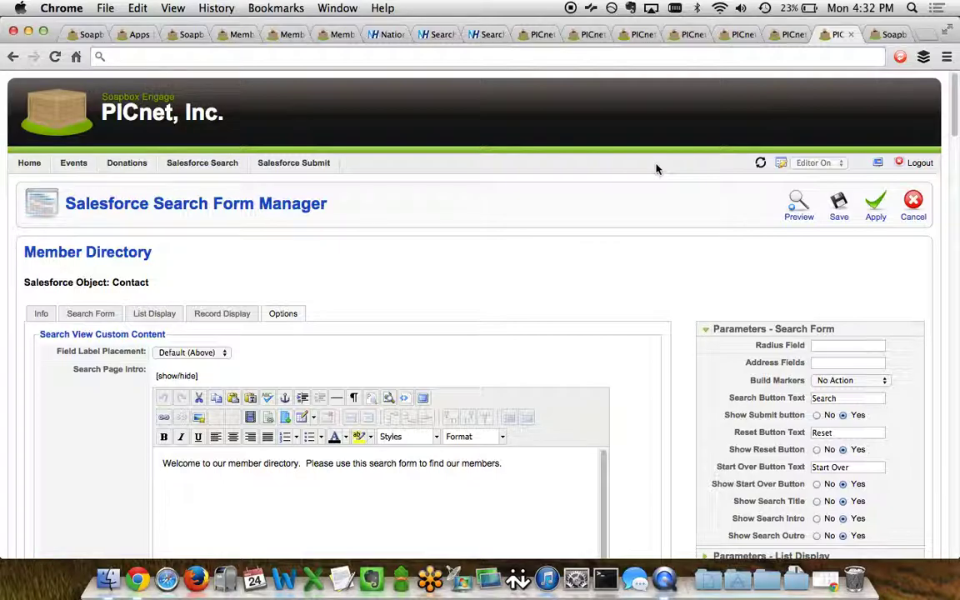
{"action": "scroll", "coordinate": [83, 350], "scroll_direction": "down", "scroll_amount": 3}
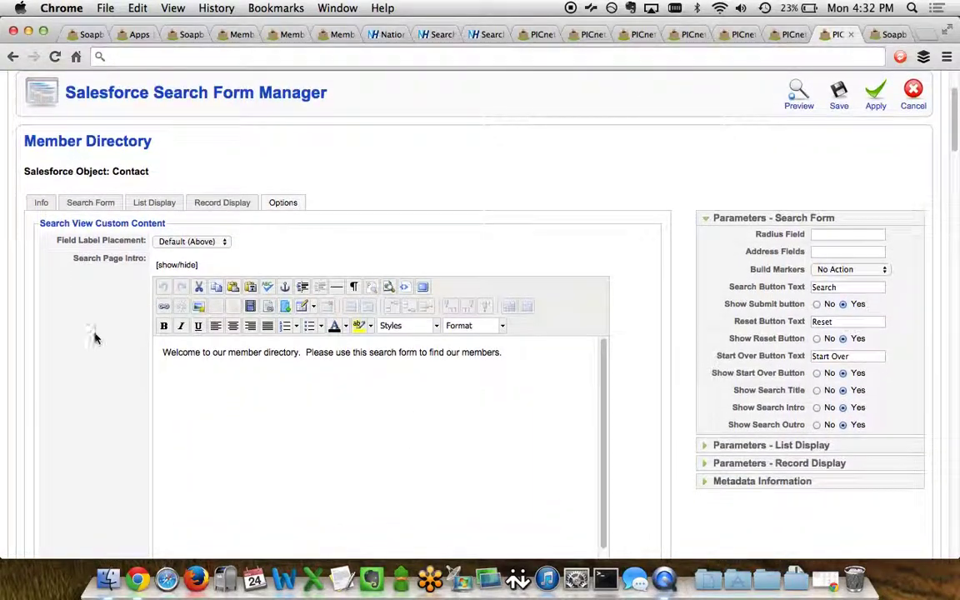
{"action": "scroll", "coordinate": [94, 333], "scroll_direction": "down", "scroll_amount": 8}
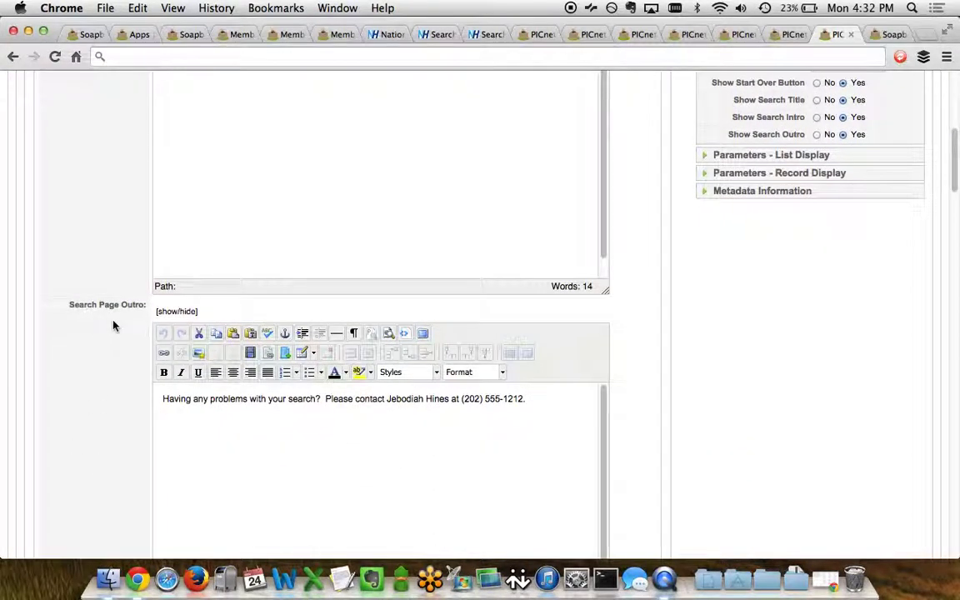
{"action": "scroll", "coordinate": [114, 325], "scroll_direction": "down", "scroll_amount": 12}
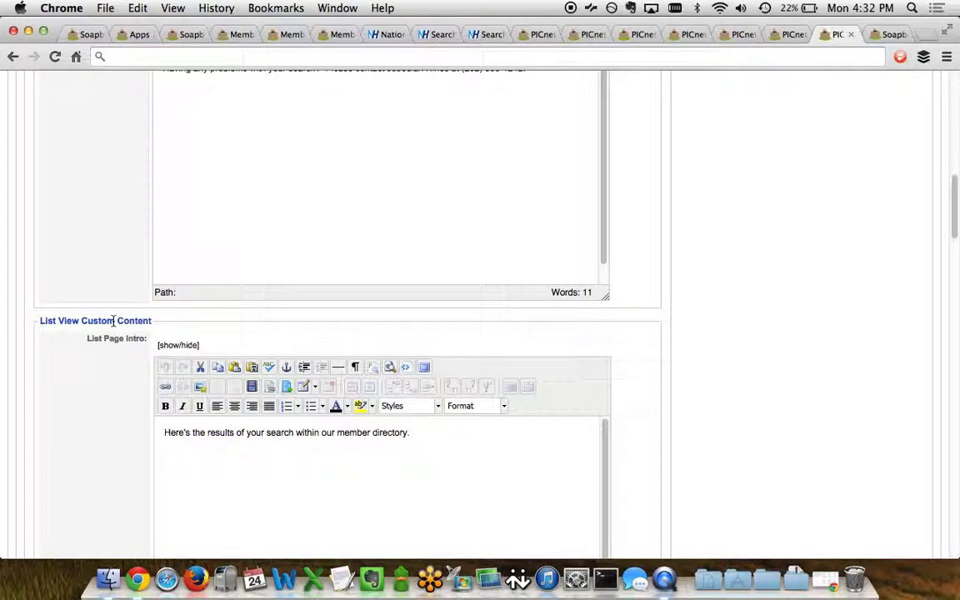
{"action": "scroll", "coordinate": [114, 326], "scroll_direction": "down", "scroll_amount": 1}
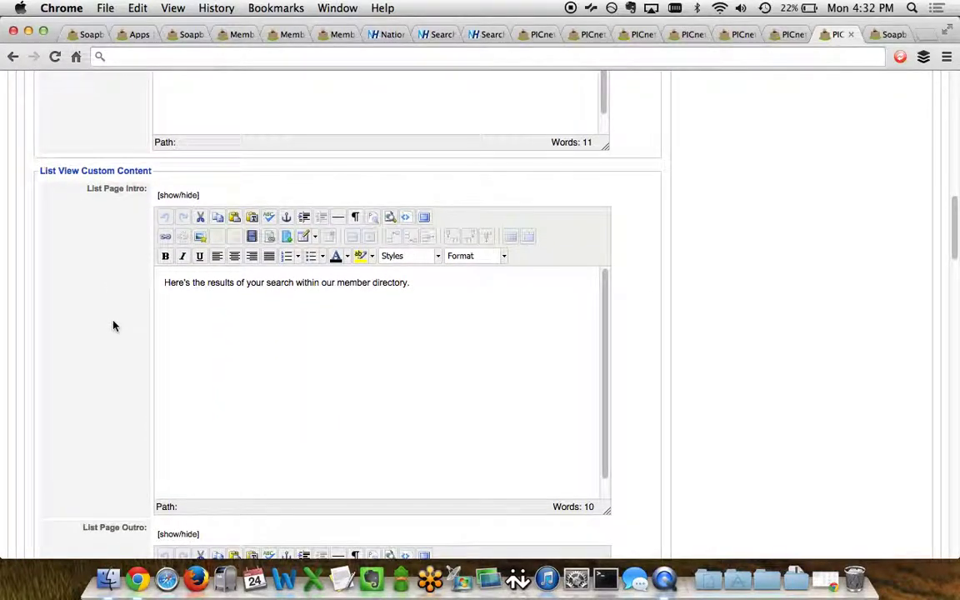
{"action": "scroll", "coordinate": [114, 326], "scroll_direction": "down", "scroll_amount": 18}
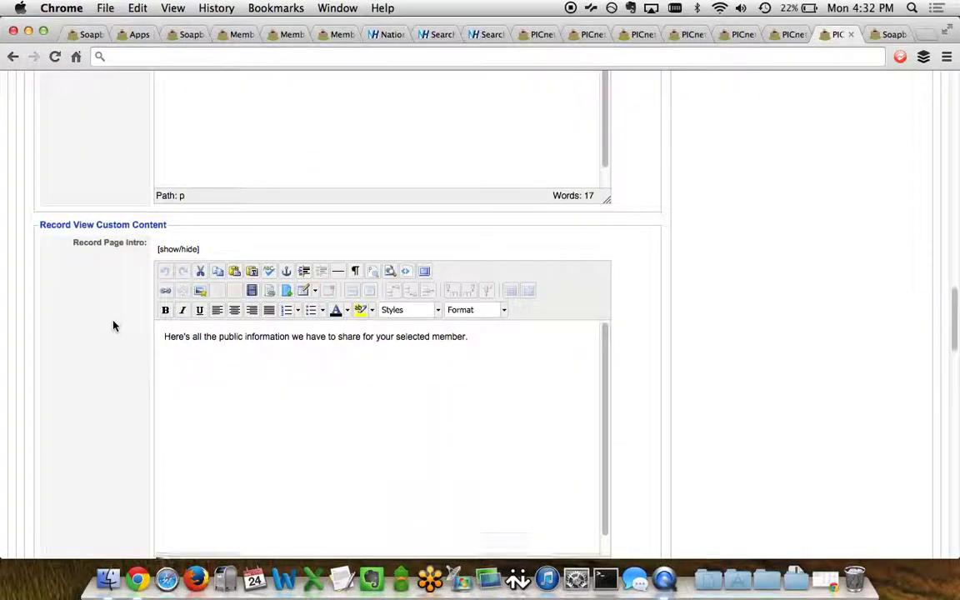
{"action": "scroll", "coordinate": [114, 326], "scroll_direction": "down", "scroll_amount": 4}
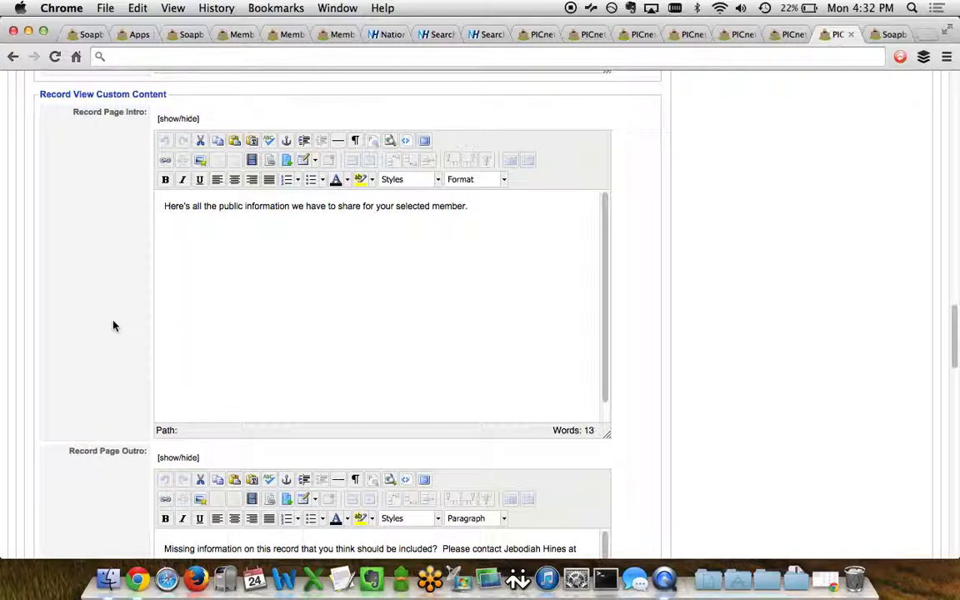
{"action": "scroll", "coordinate": [114, 326], "scroll_direction": "down", "scroll_amount": 1}
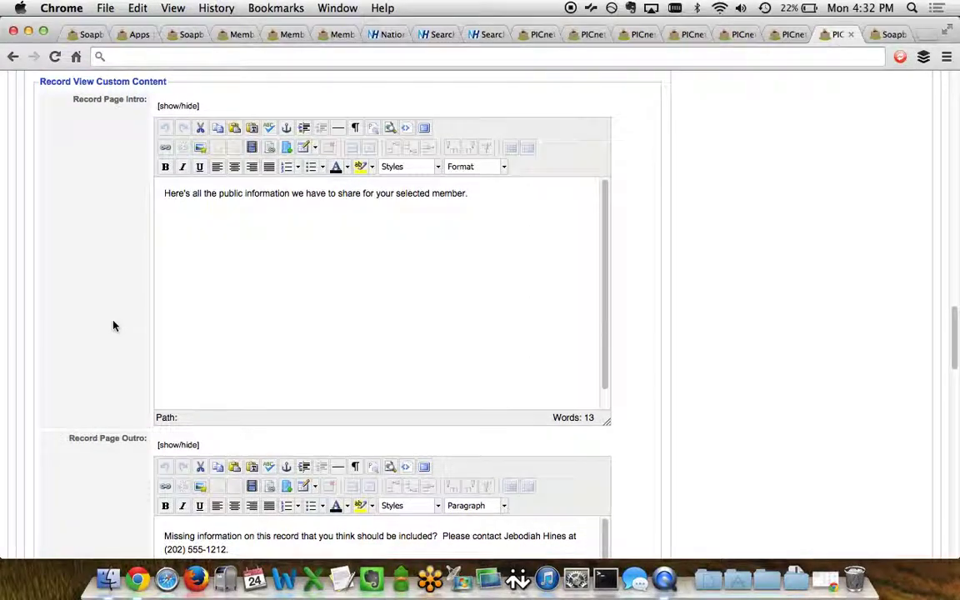
- Examine the No Results Found message and the Salesforce connection error messages for API Limit Reached and No Salesforce Connection Available
{"action": "scroll", "coordinate": [133, 336], "scroll_direction": "down", "scroll_amount": 18}
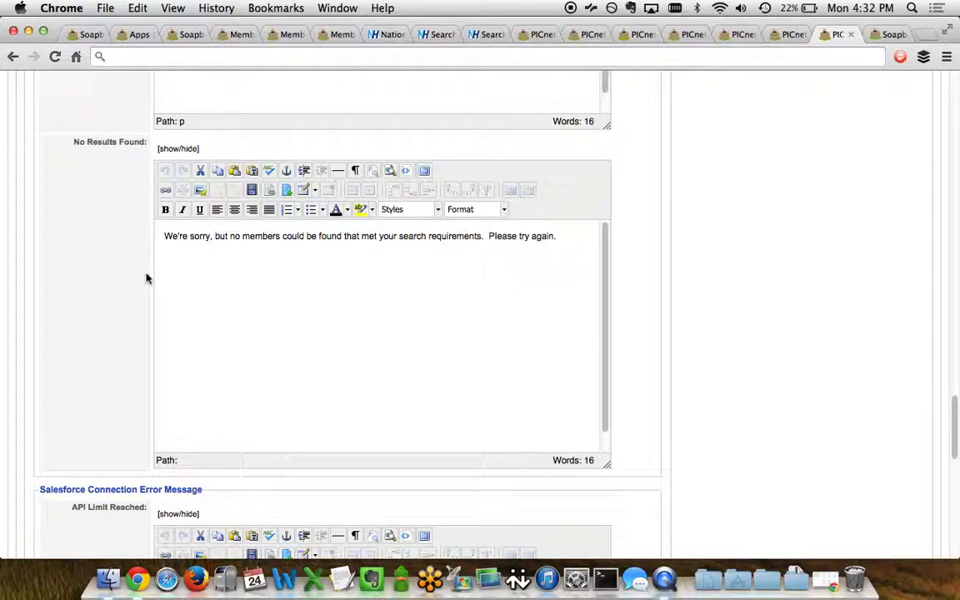
{"action": "scroll", "coordinate": [100, 283], "scroll_direction": "down", "scroll_amount": 5}
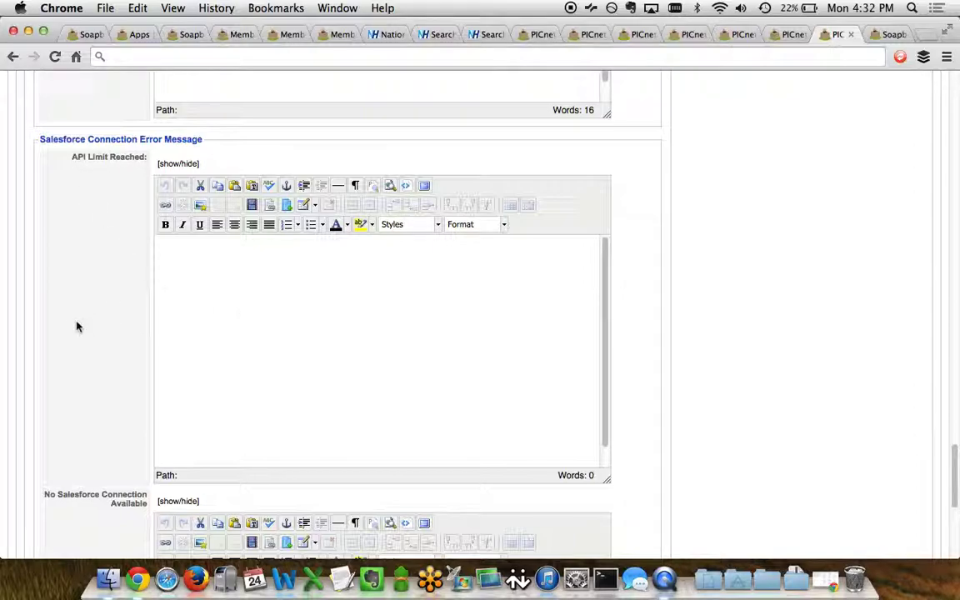
{"action": "scroll", "coordinate": [76, 327], "scroll_direction": "down", "scroll_amount": 3}
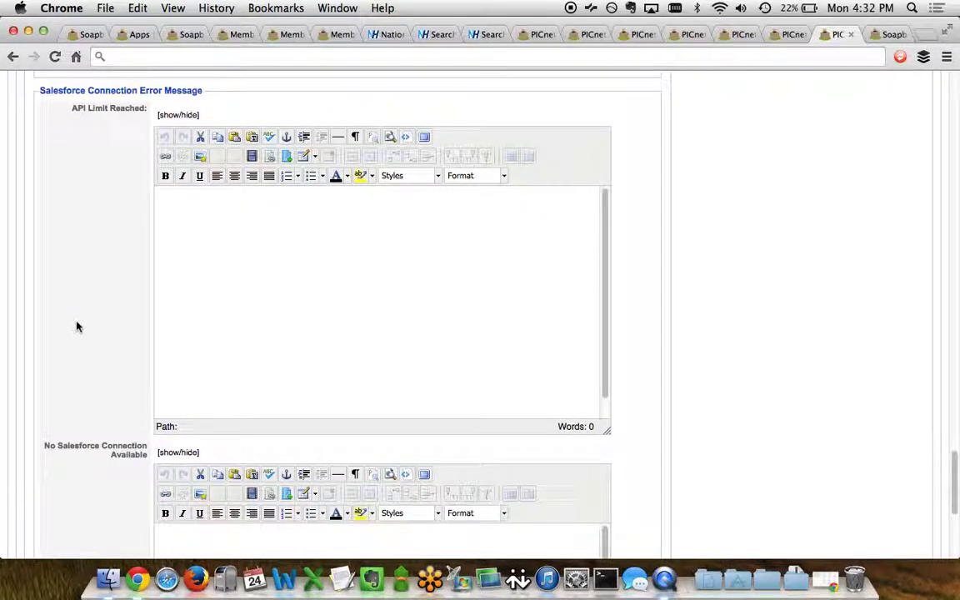
{"action": "scroll", "coordinate": [75, 327], "scroll_direction": "down", "scroll_amount": 5}
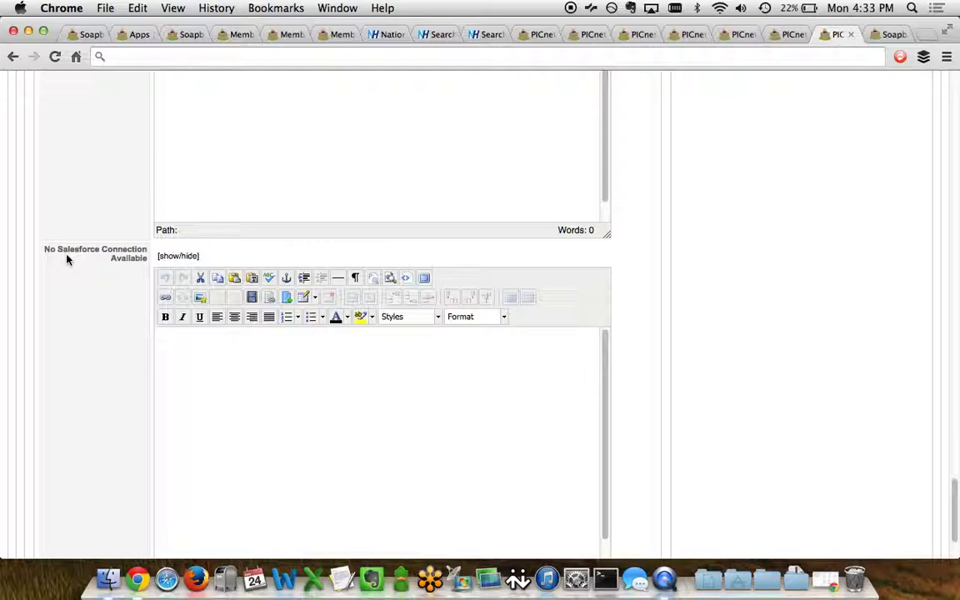
{"action": "scroll", "coordinate": [67, 259], "scroll_direction": "down", "scroll_amount": 3}
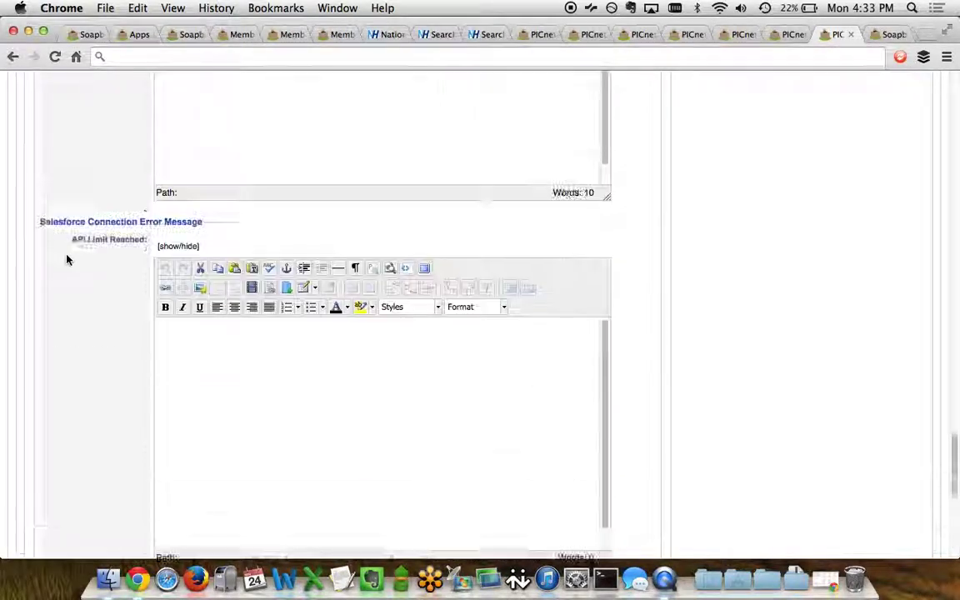
- Examine the Member Directory's parameter groups for the search form, list display, record display and metadata information
{"action": "scroll", "coordinate": [67, 259], "scroll_direction": "up", "scroll_amount": 20}
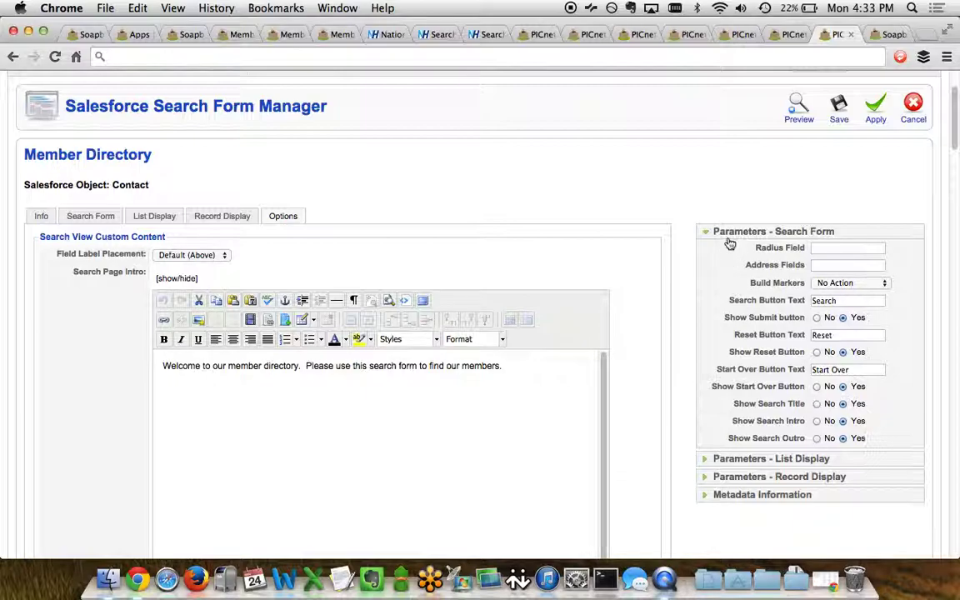
{"action": "mouse_move", "coordinate": [786, 252]}
{"action": "left_click", "coordinate": [714, 459]}
{"action": "scroll", "coordinate": [715, 465], "scroll_direction": "down", "scroll_amount": 1}
{"action": "scroll", "coordinate": [715, 465], "scroll_direction": "down", "scroll_amount": 5}
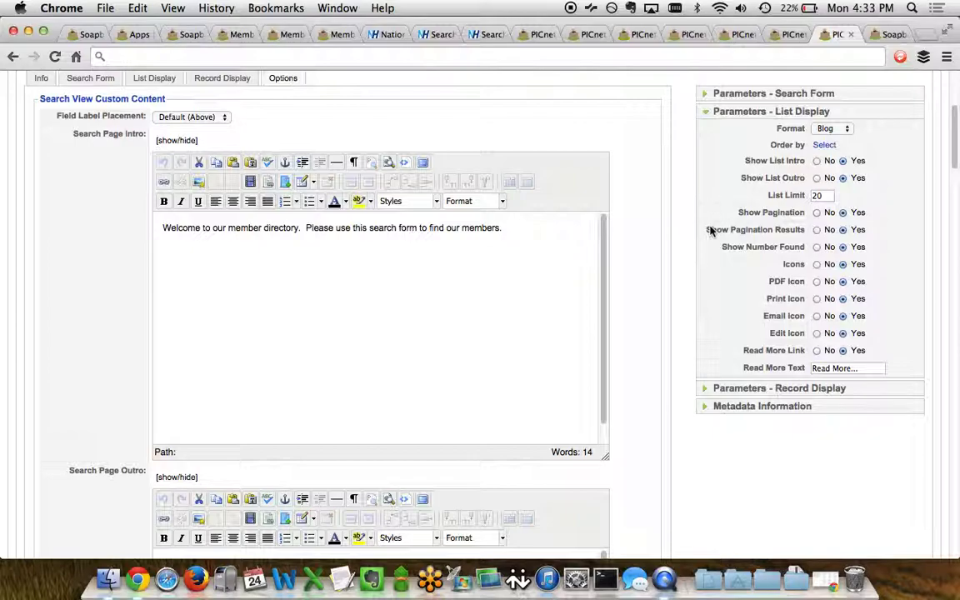
{"action": "left_click", "coordinate": [710, 389]}
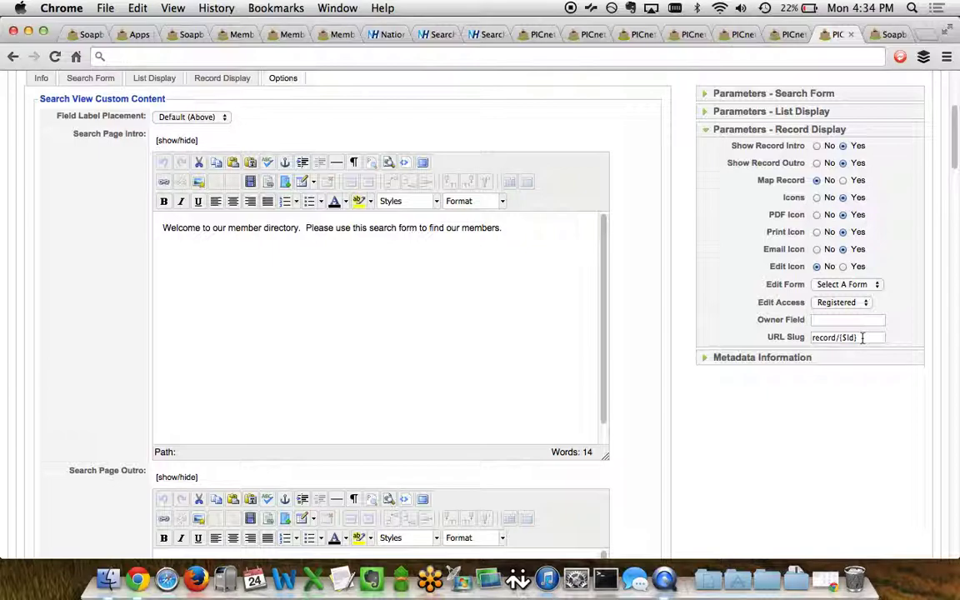
{"action": "left_click", "coordinate": [800, 358]}
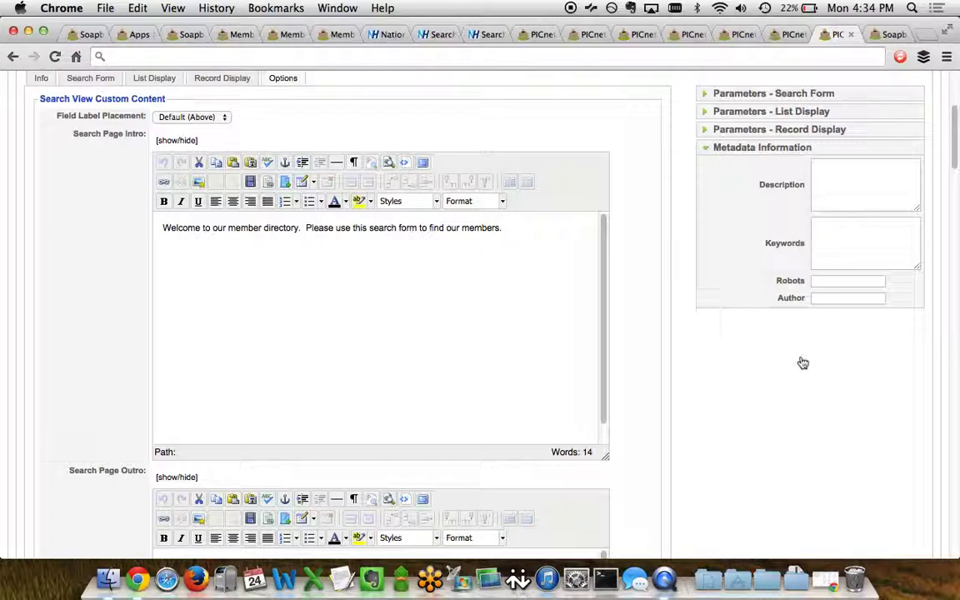
- Leave the Member Directory's options and switch to the Soapbox Engage website's home page
{"action": "scroll", "coordinate": [802, 363], "scroll_direction": "up", "scroll_amount": 5}
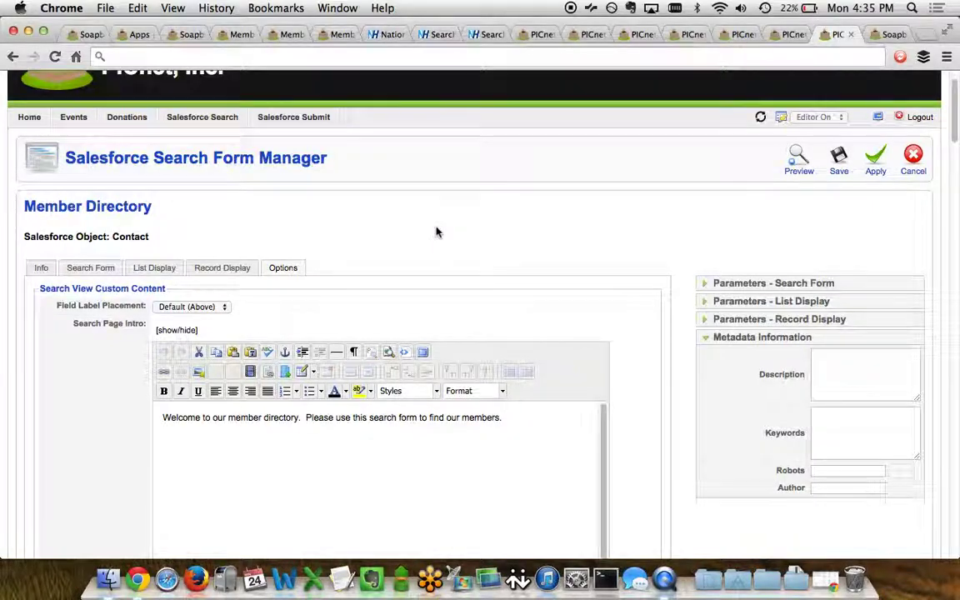
{"action": "scroll", "coordinate": [436, 232], "scroll_direction": "up", "scroll_amount": 1}
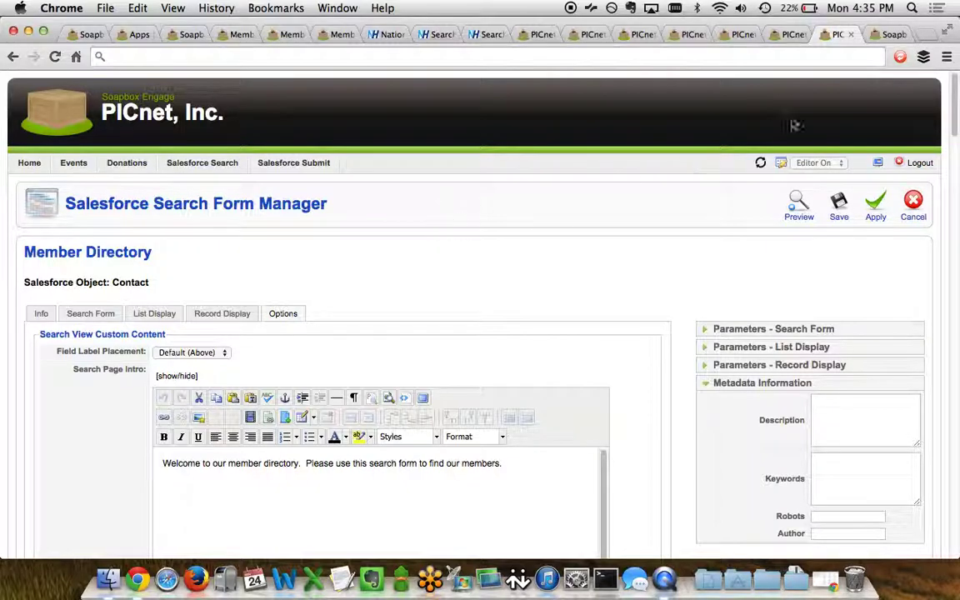
{"action": "left_click", "coordinate": [888, 37]}
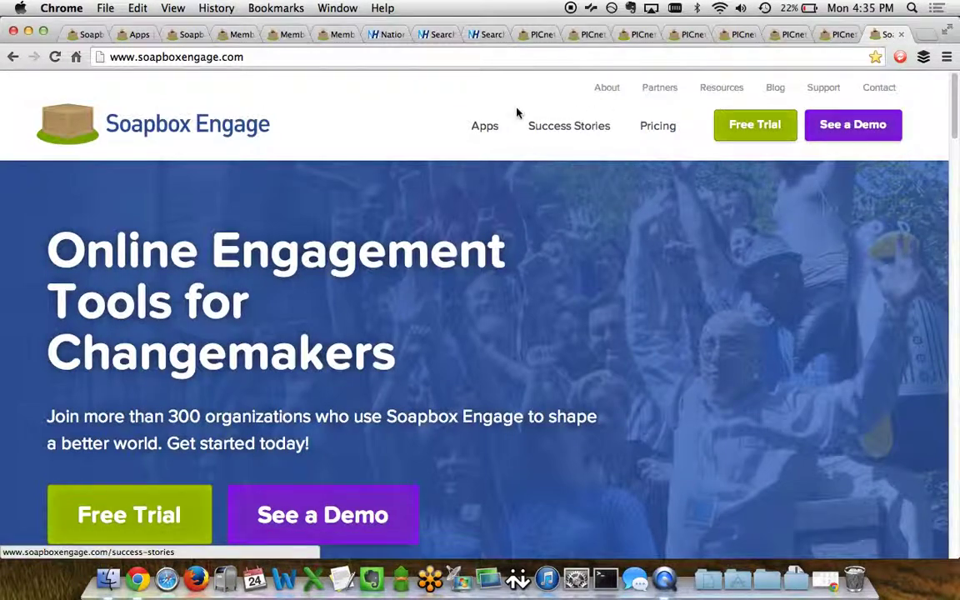